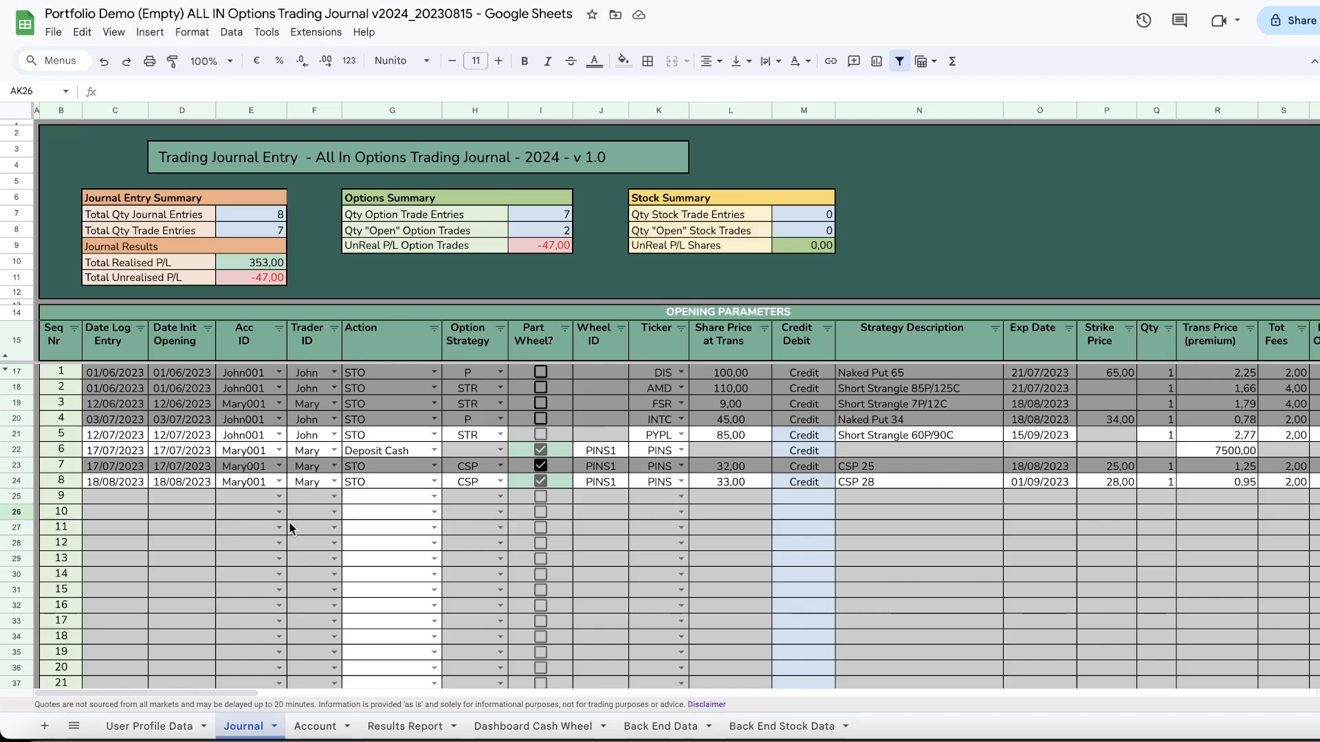
Step: Start a new journal entry in row 9 as Buy shares, with log and opening dates of 21/08/2023
left_click(433, 496)
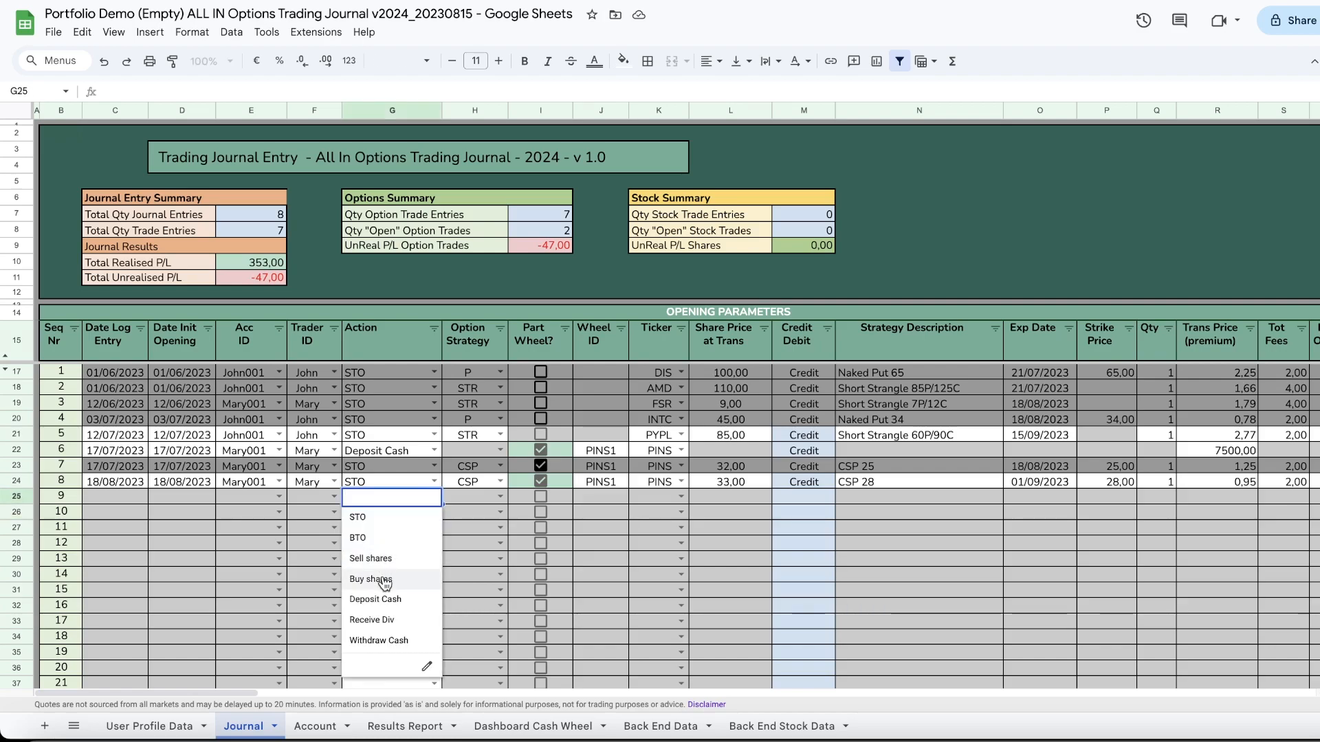
left_click(383, 581)
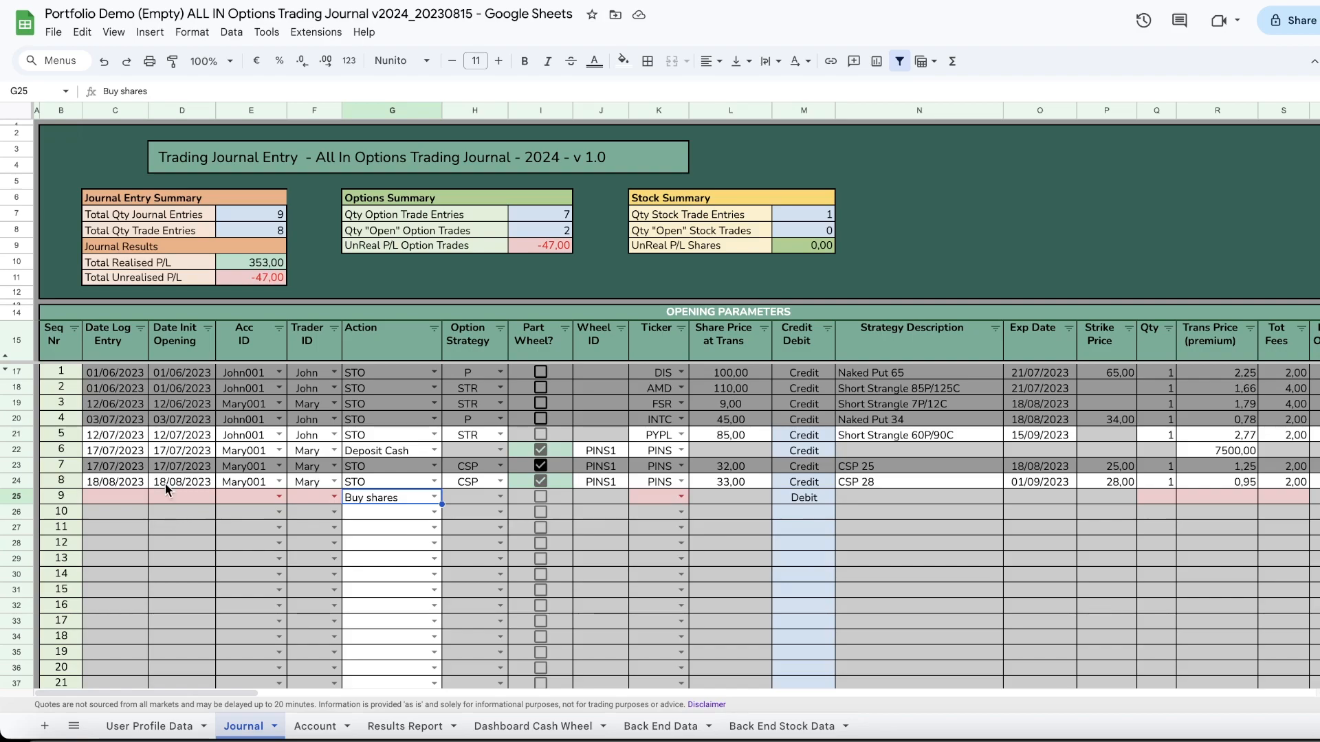
double_click(100, 492)
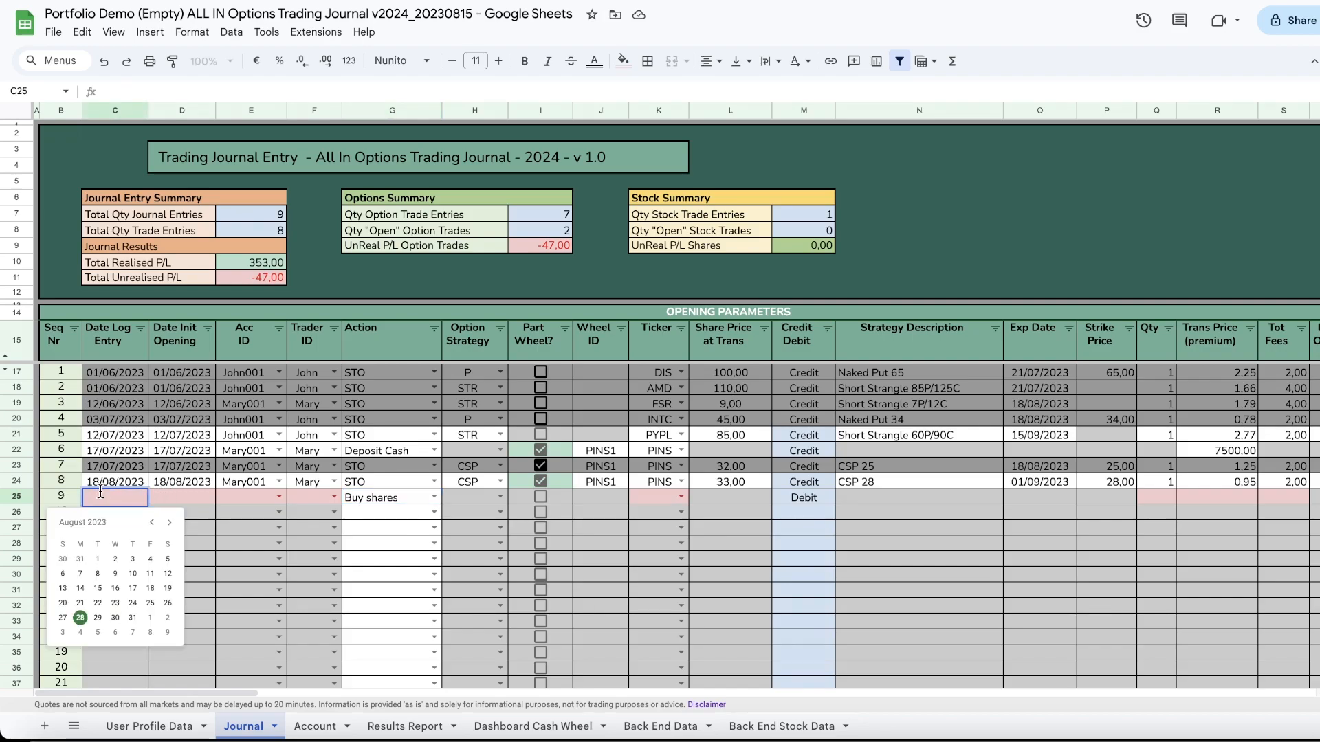
left_click(81, 605)
left_click(182, 498)
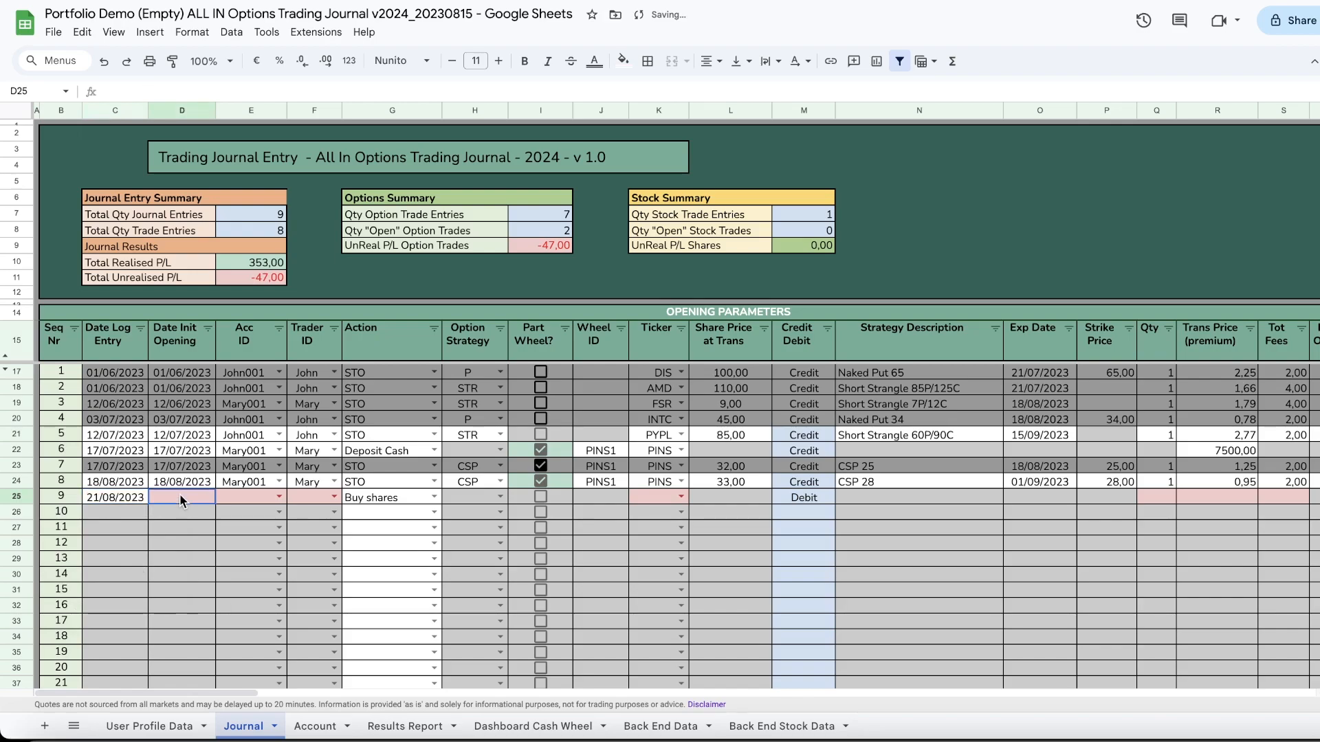
double_click(182, 499)
left_click(147, 601)
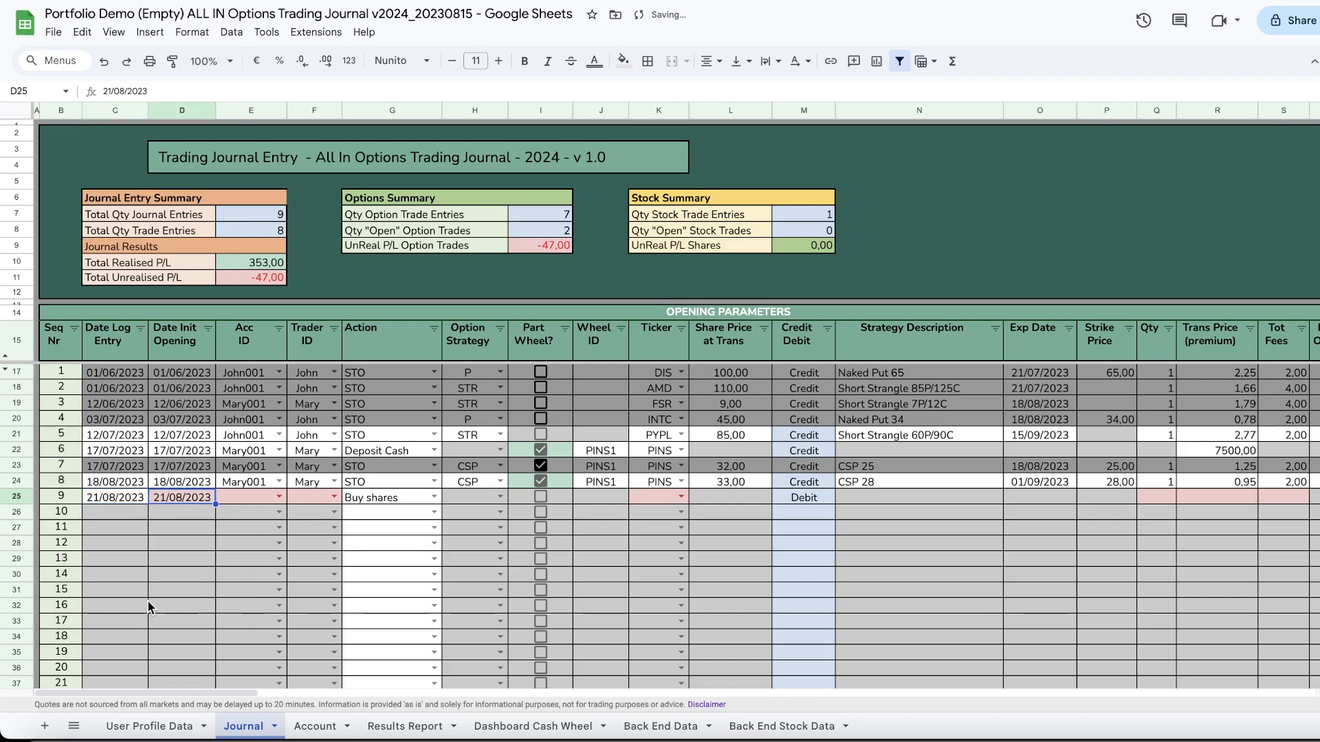
Step: Assign the entry to the first account ID and first trader, and choose the DIS ticker
left_click(278, 497)
left_click(244, 518)
left_click(334, 497)
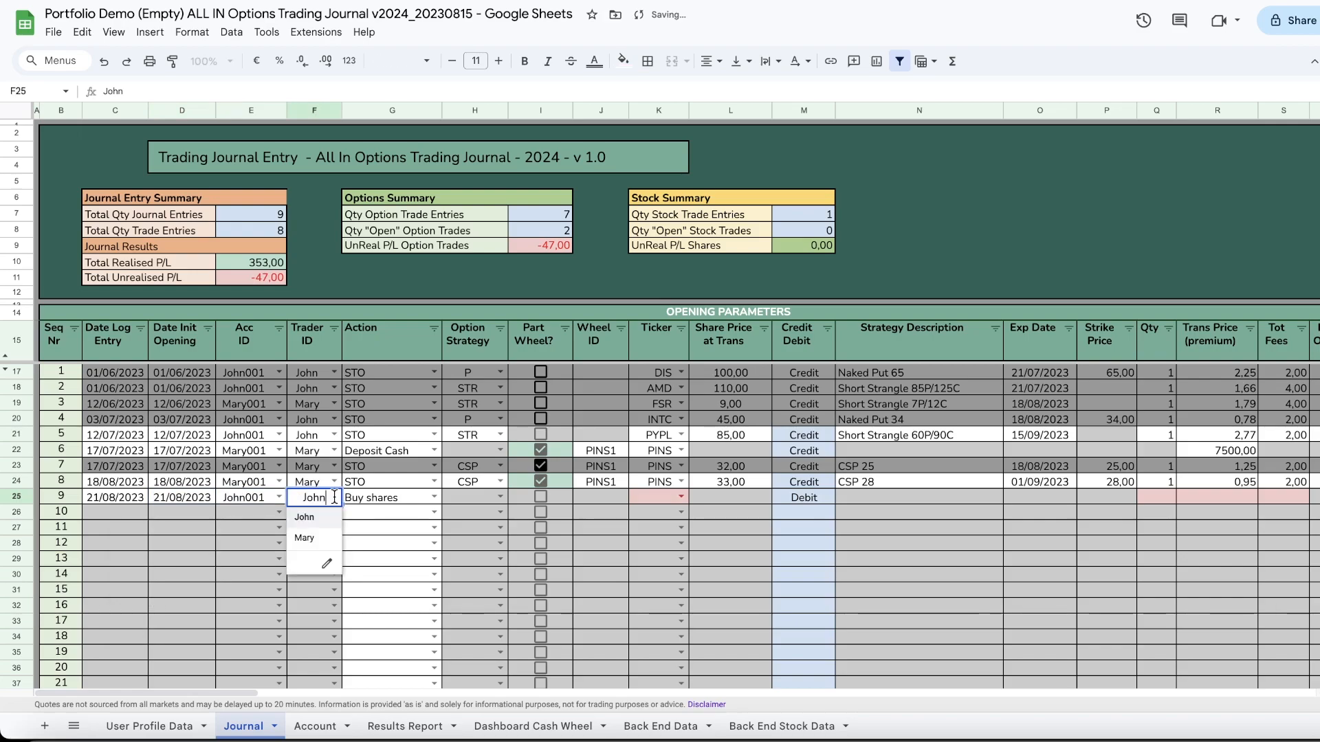
left_click(313, 520)
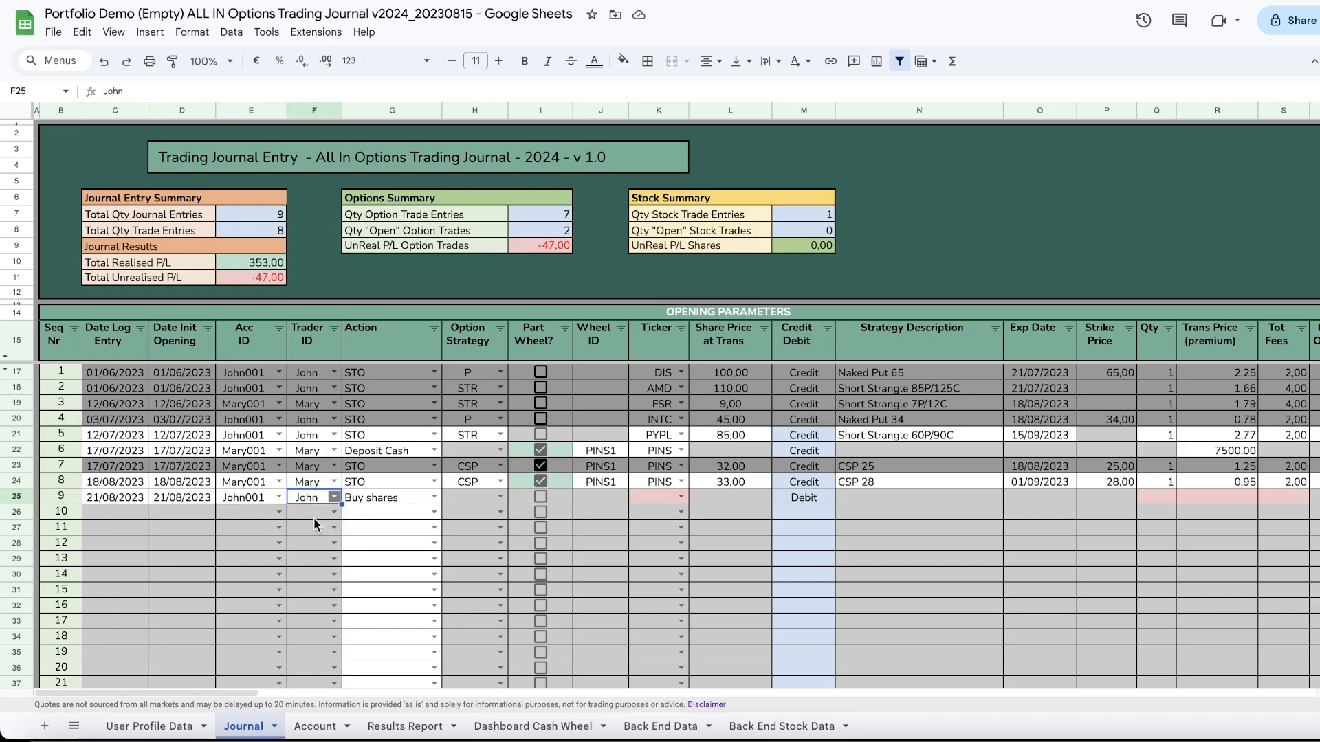
left_click(658, 497)
scroll(658, 598, "down", 3)
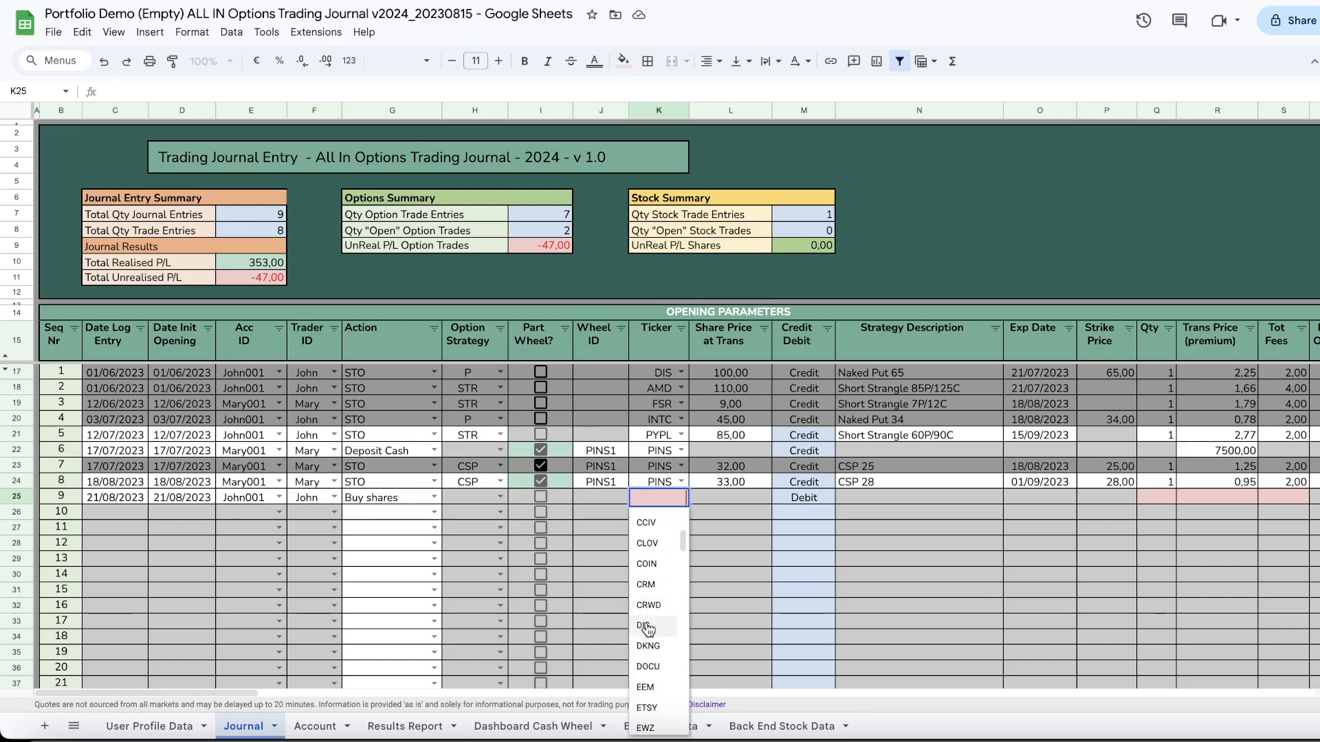
left_click(646, 627)
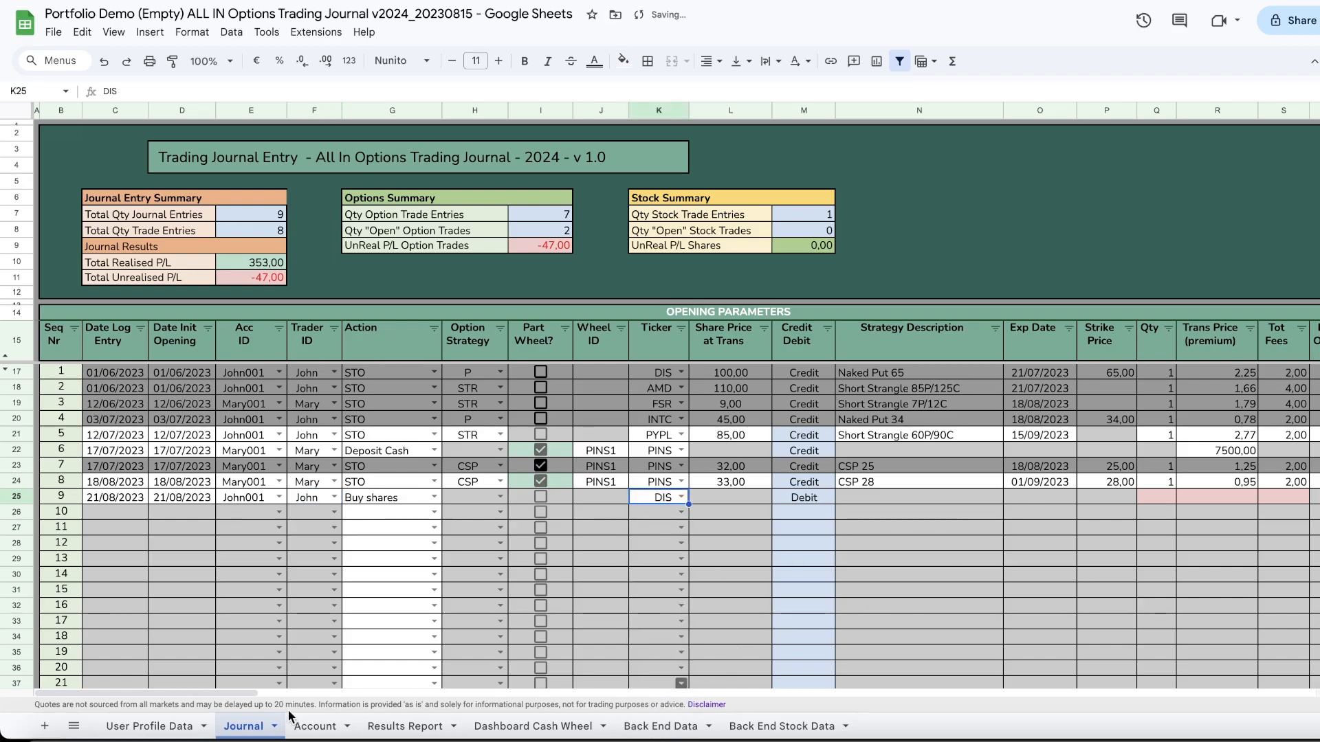
Step: Enter quantity 100, transaction price 85 and total fees 25 for the new entry
left_click_drag(216, 690, 366, 689)
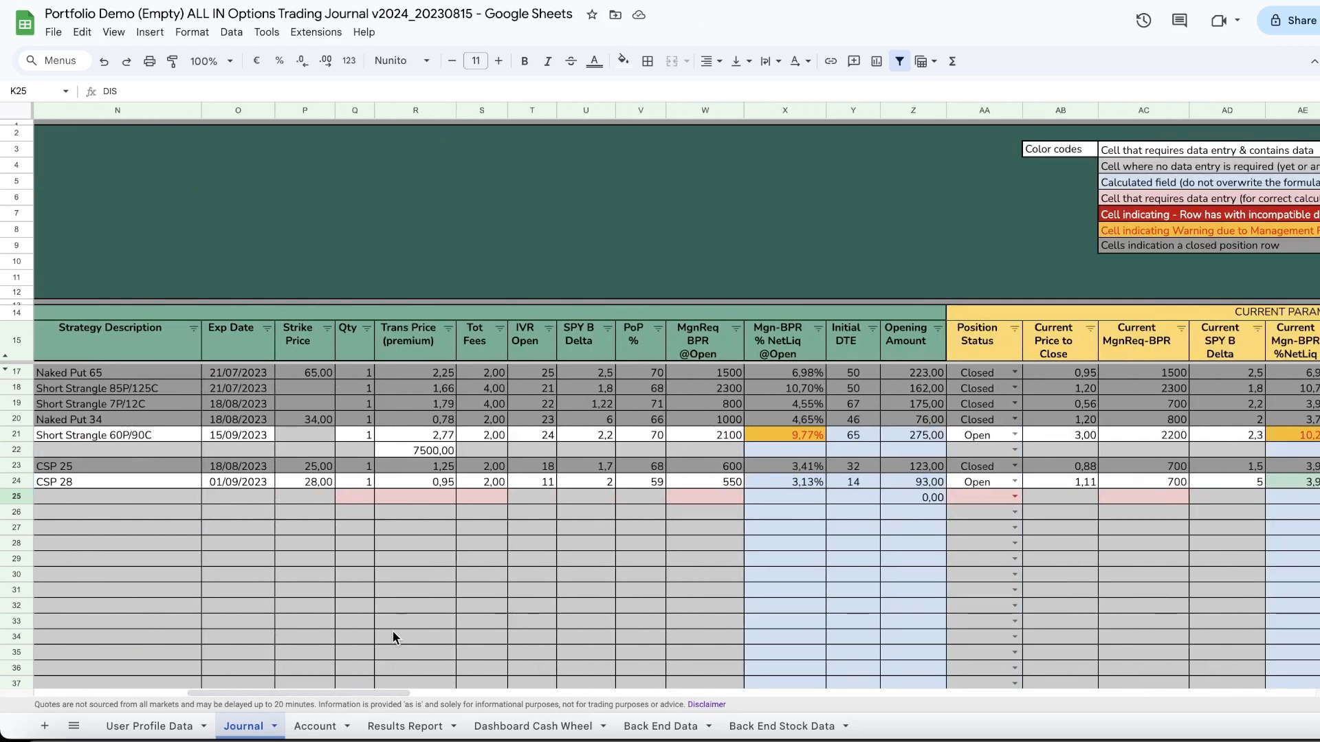
left_click(360, 493)
type("100")
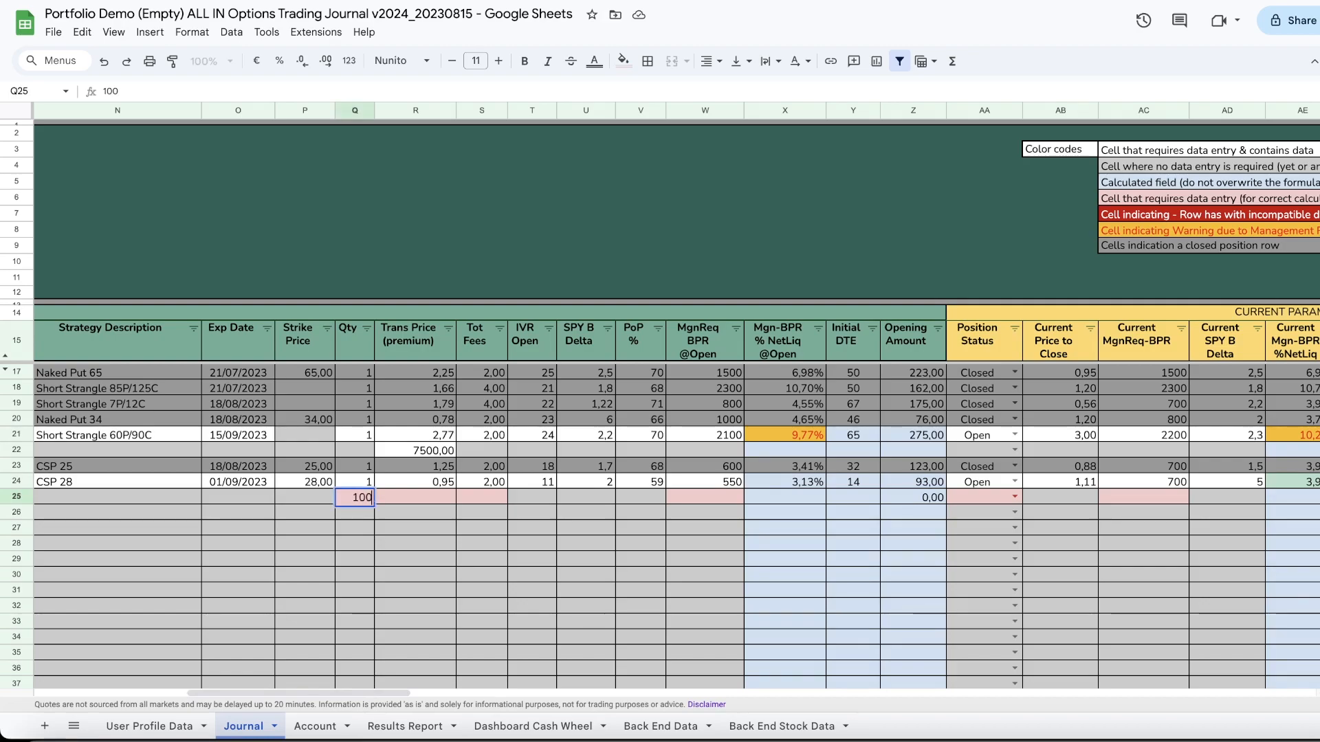
key("Tab")
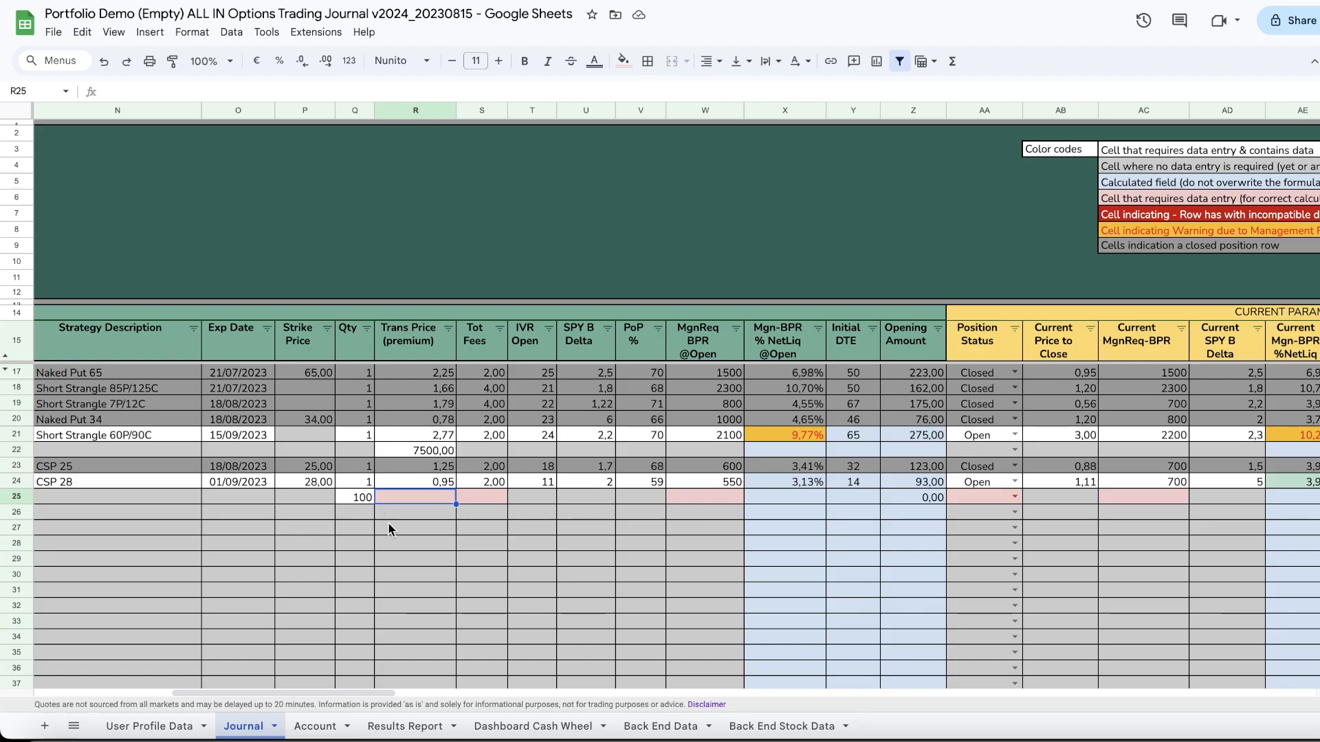
type("85")
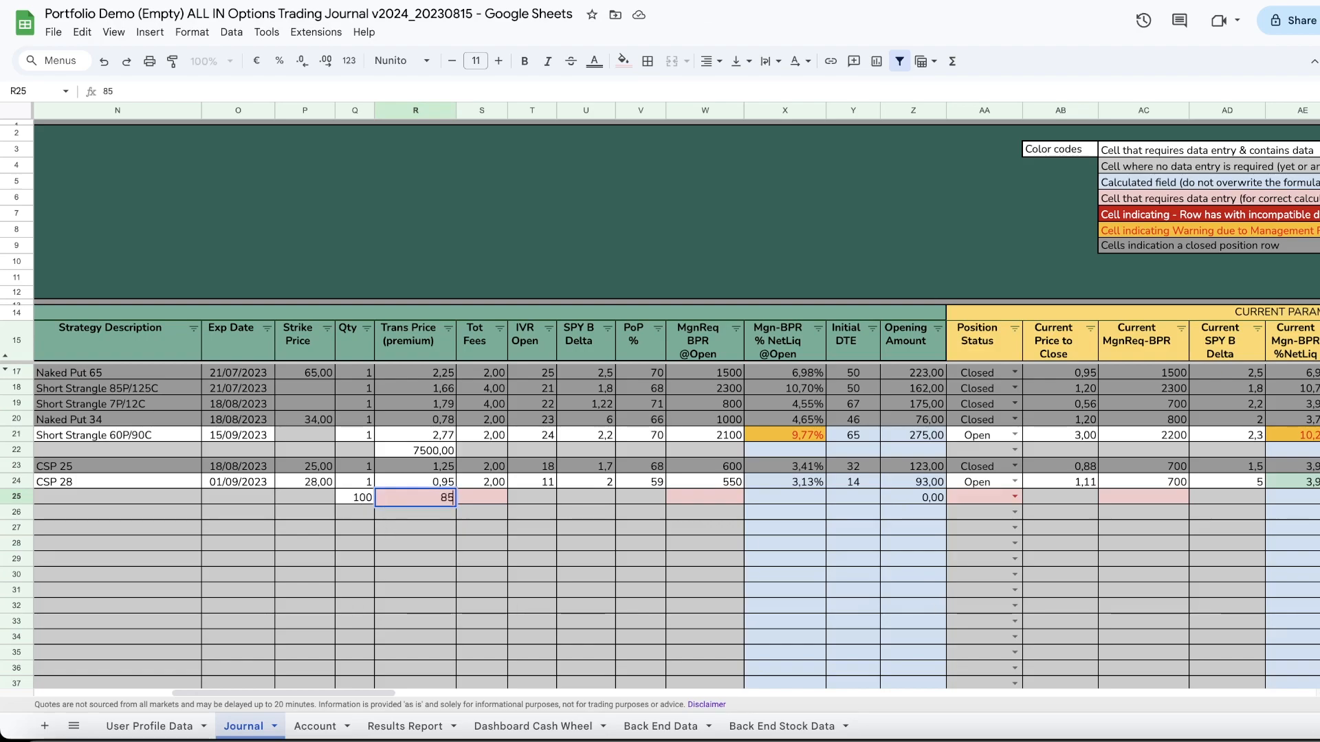
key("Tab")
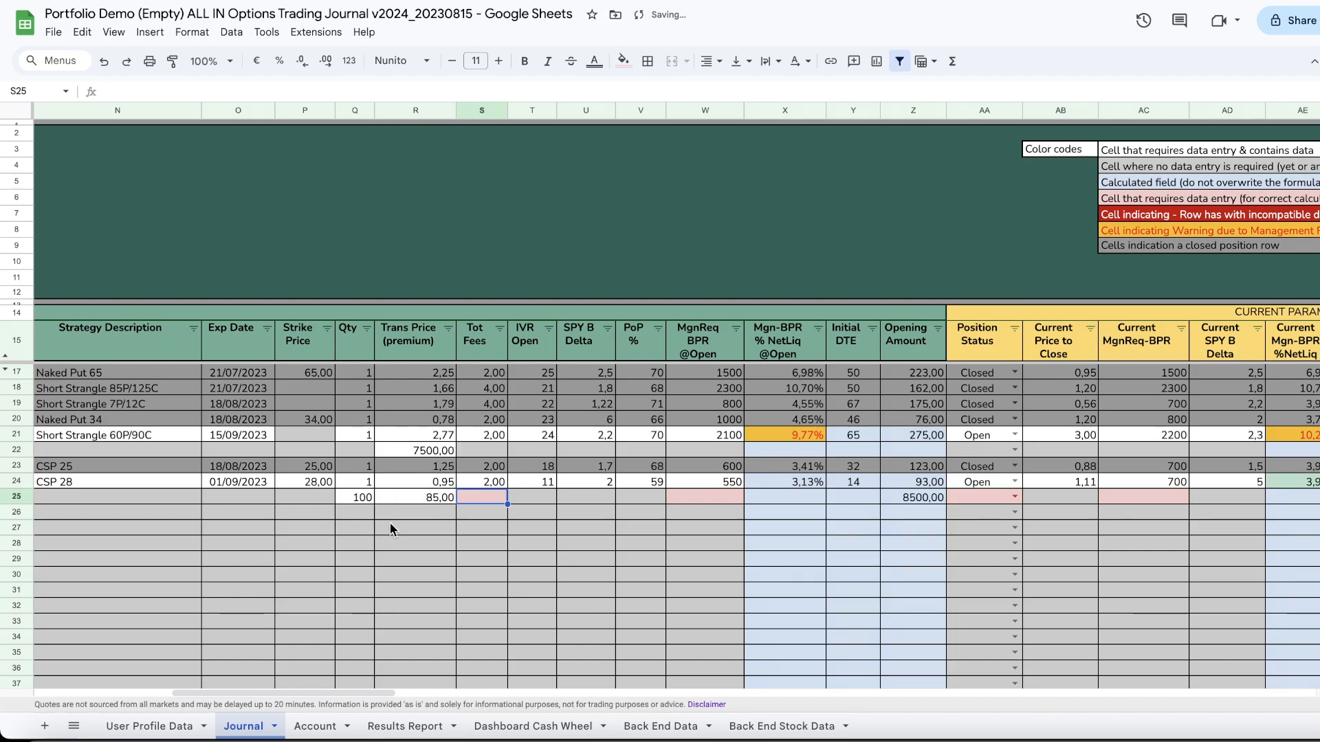
type("25")
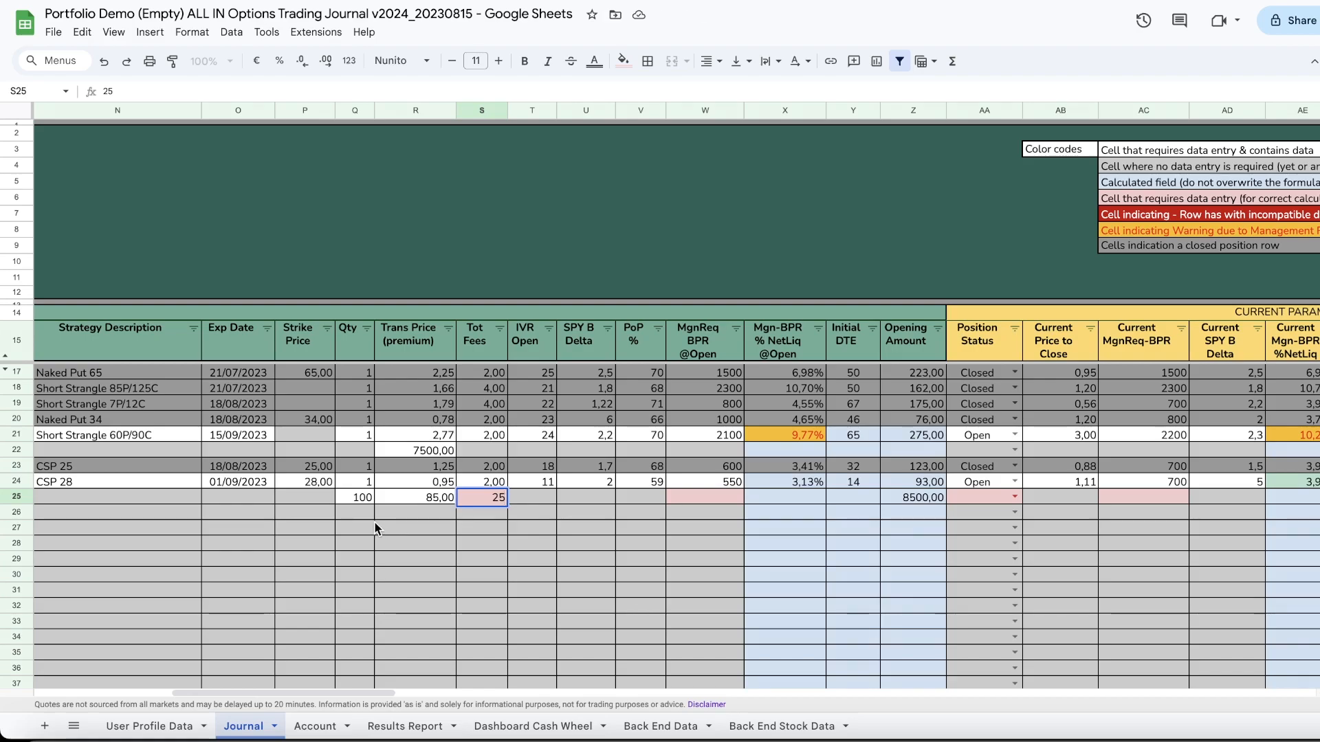
key("Tab")
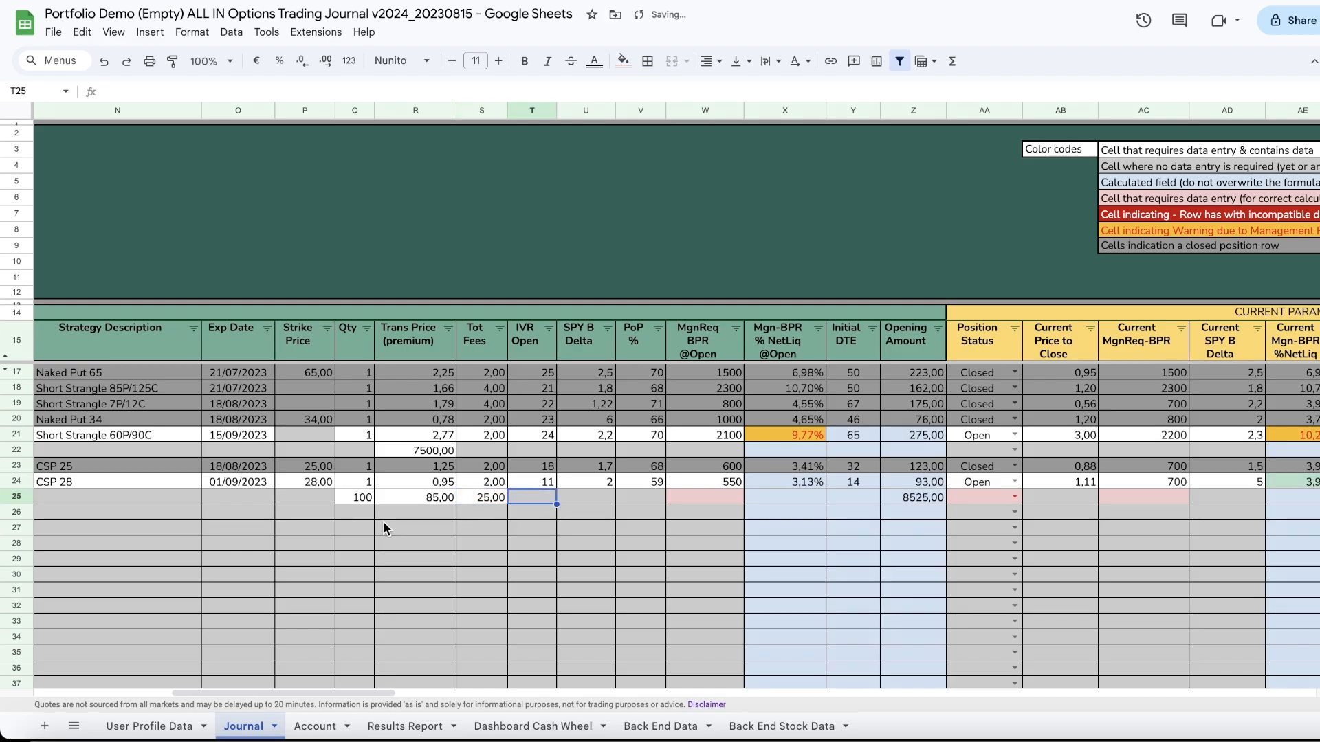
left_click(696, 500)
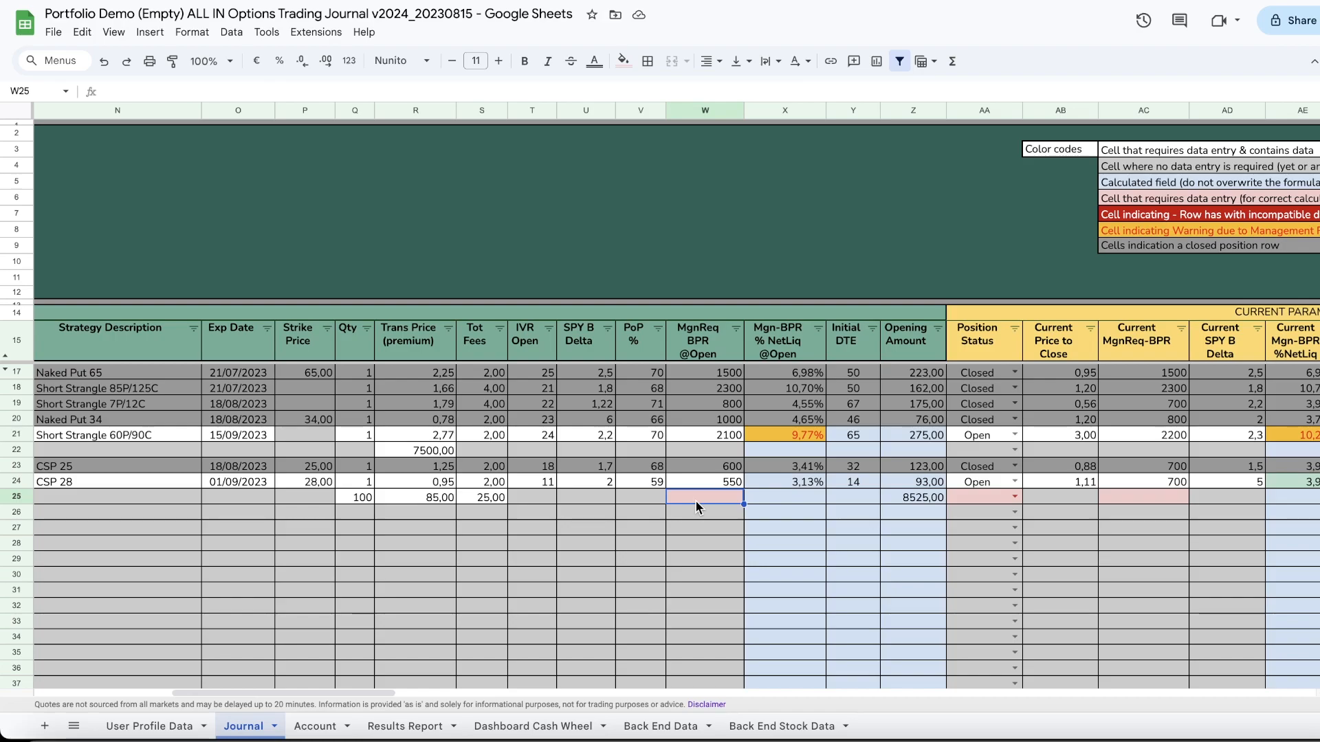
type("2000")
key("Tab")
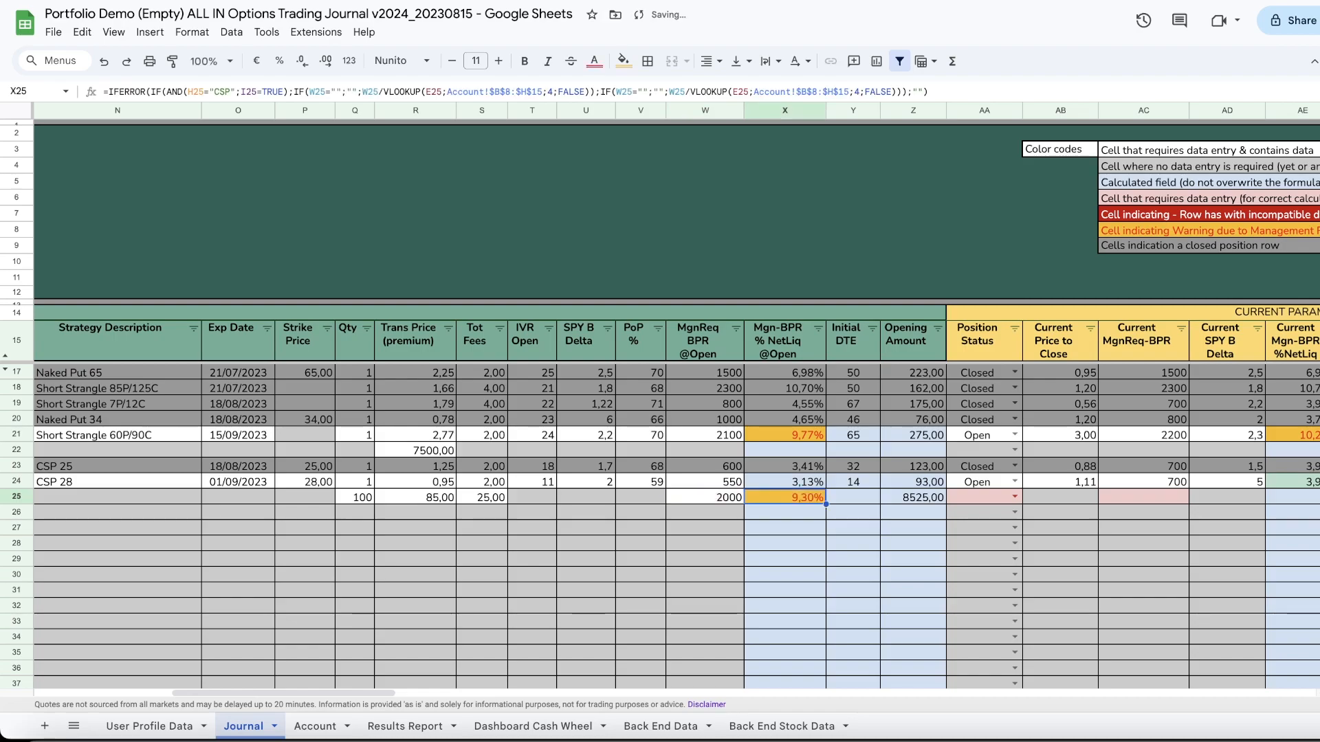
left_click(727, 504)
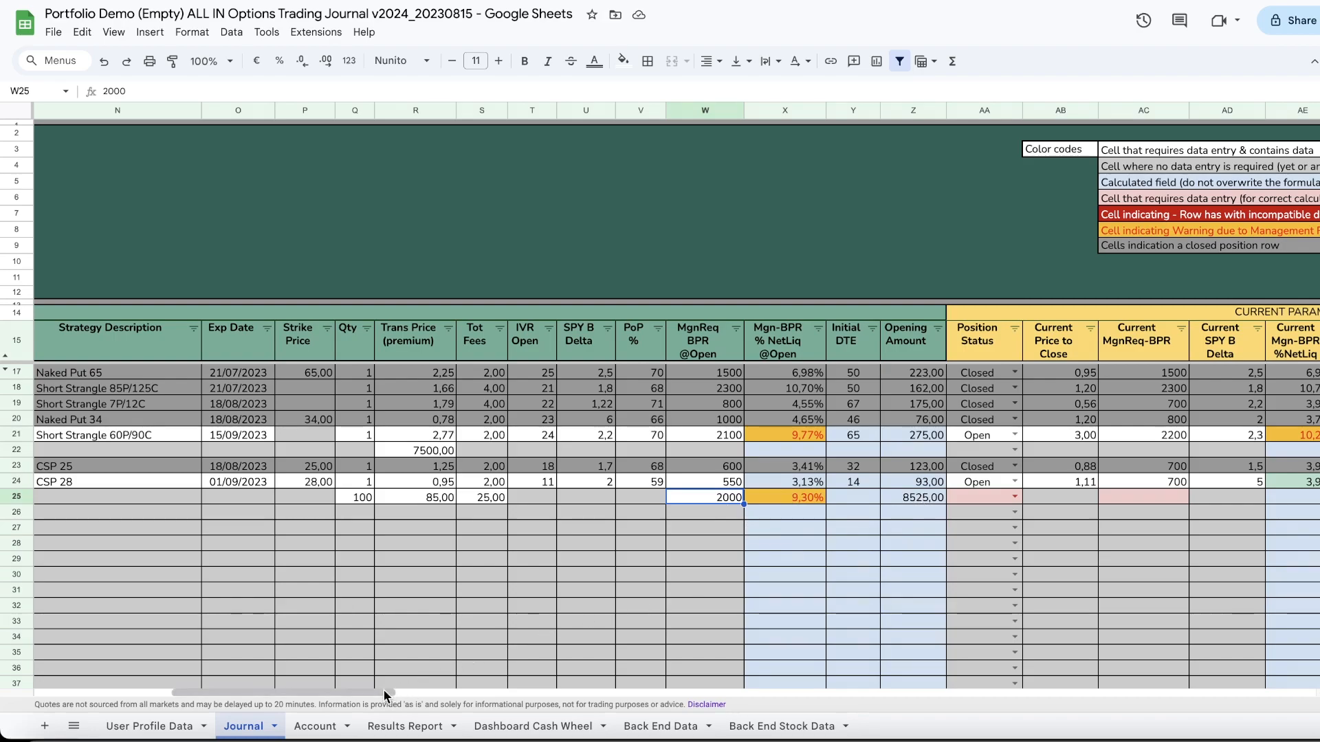
Step: Set the entry's position status to Open and its current margin requirement to 2000
left_click_drag(385, 689, 427, 684)
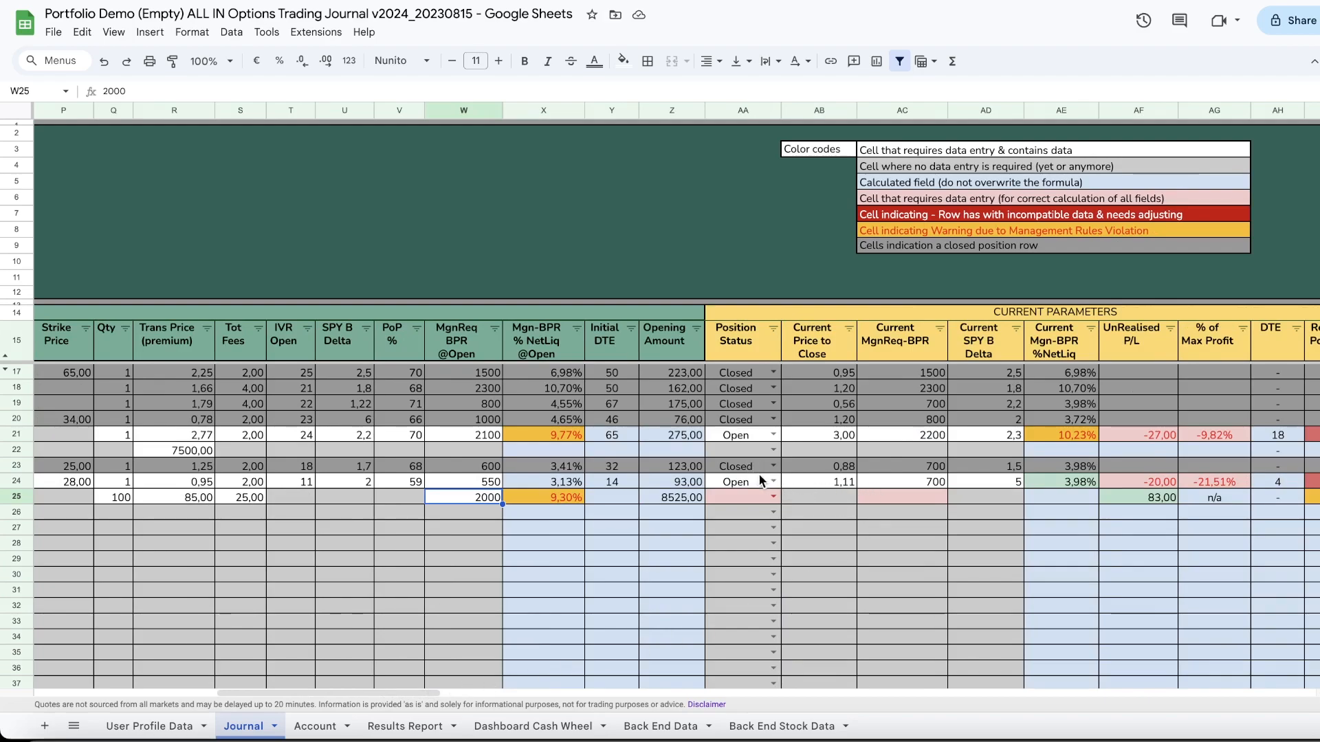
left_click(773, 497)
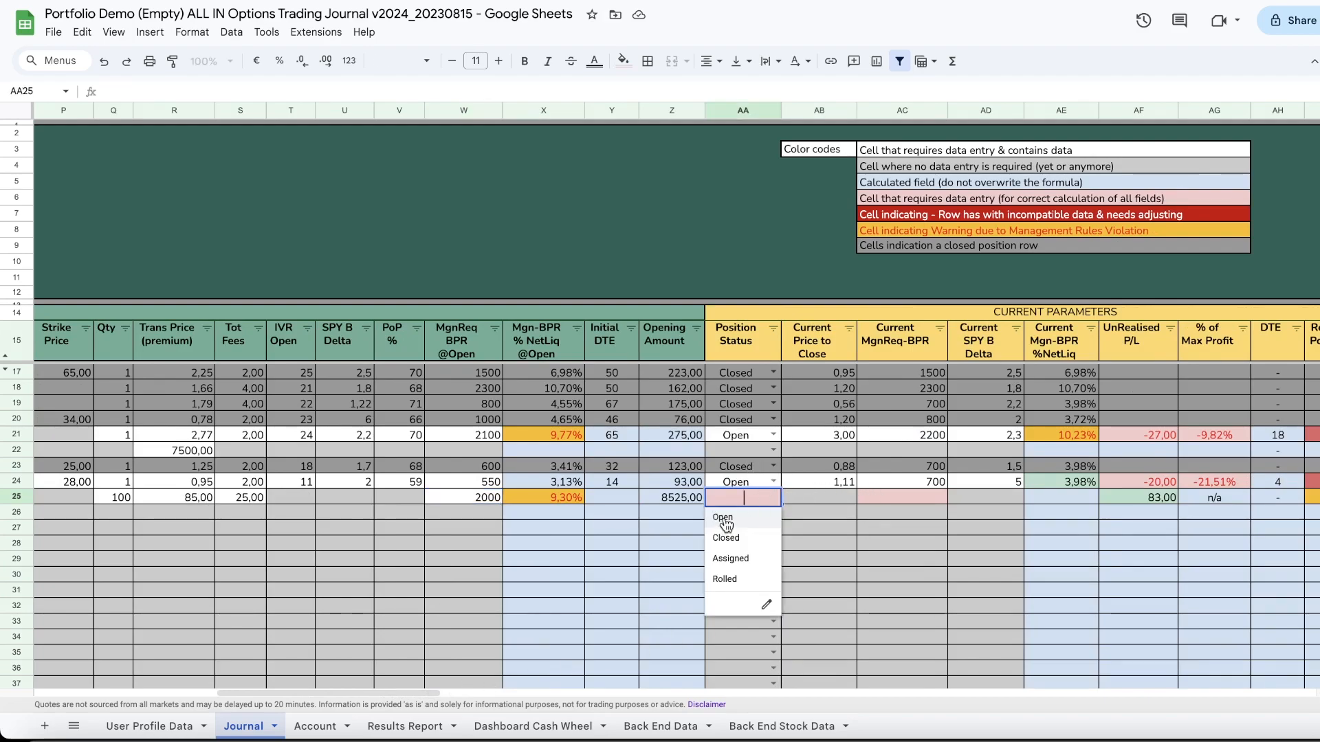
left_click(723, 519)
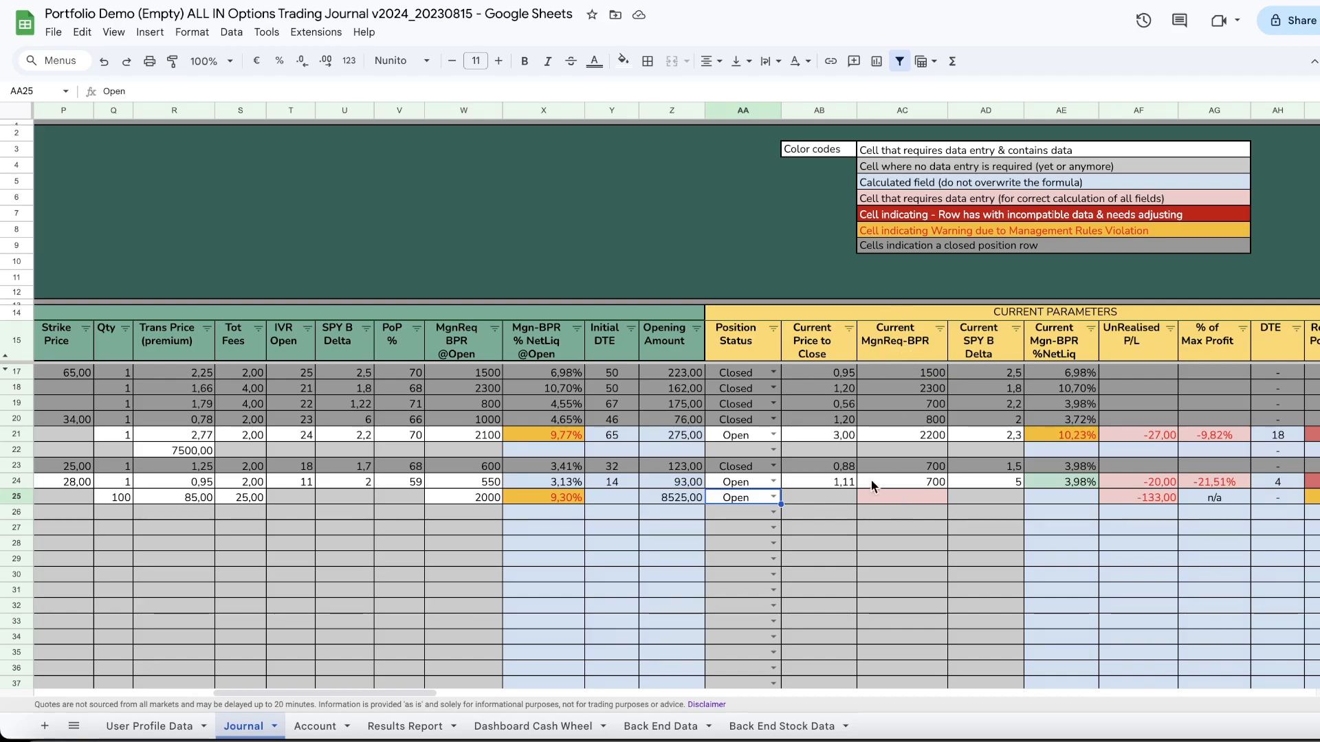
left_click(895, 498)
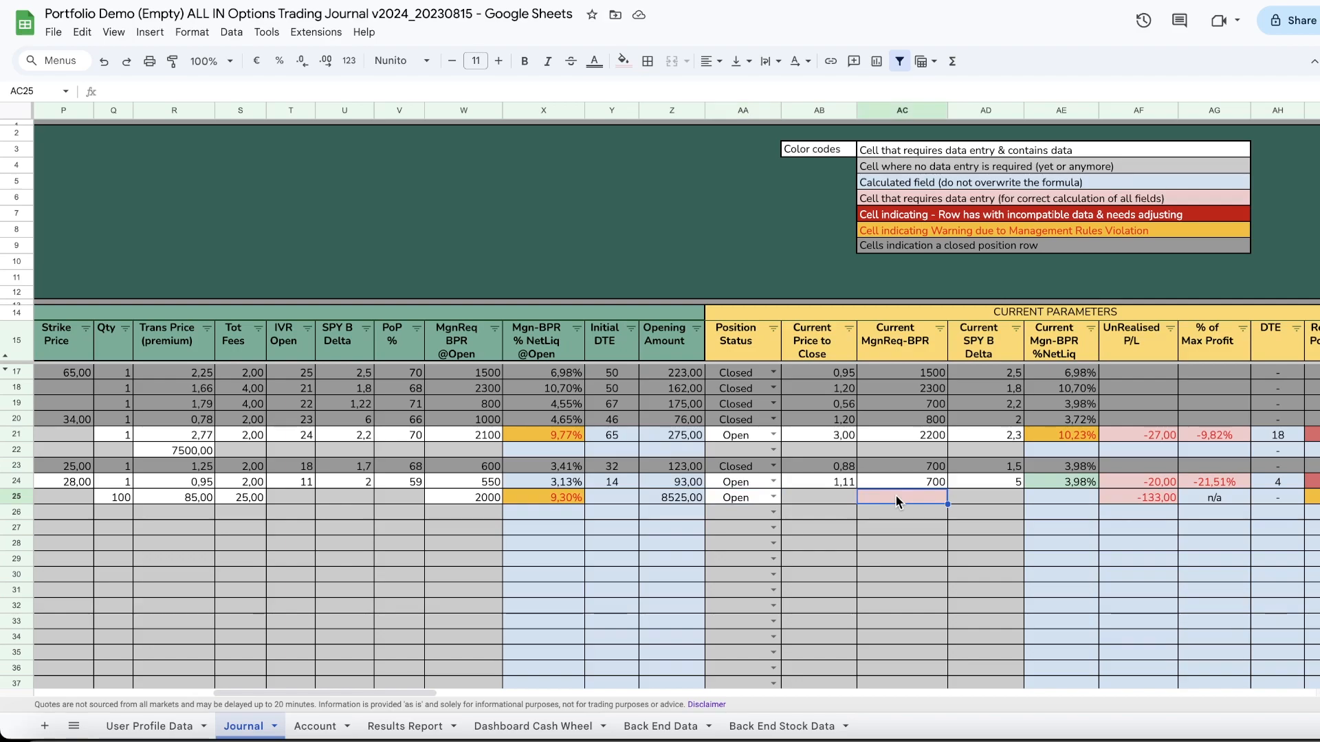
type("2000")
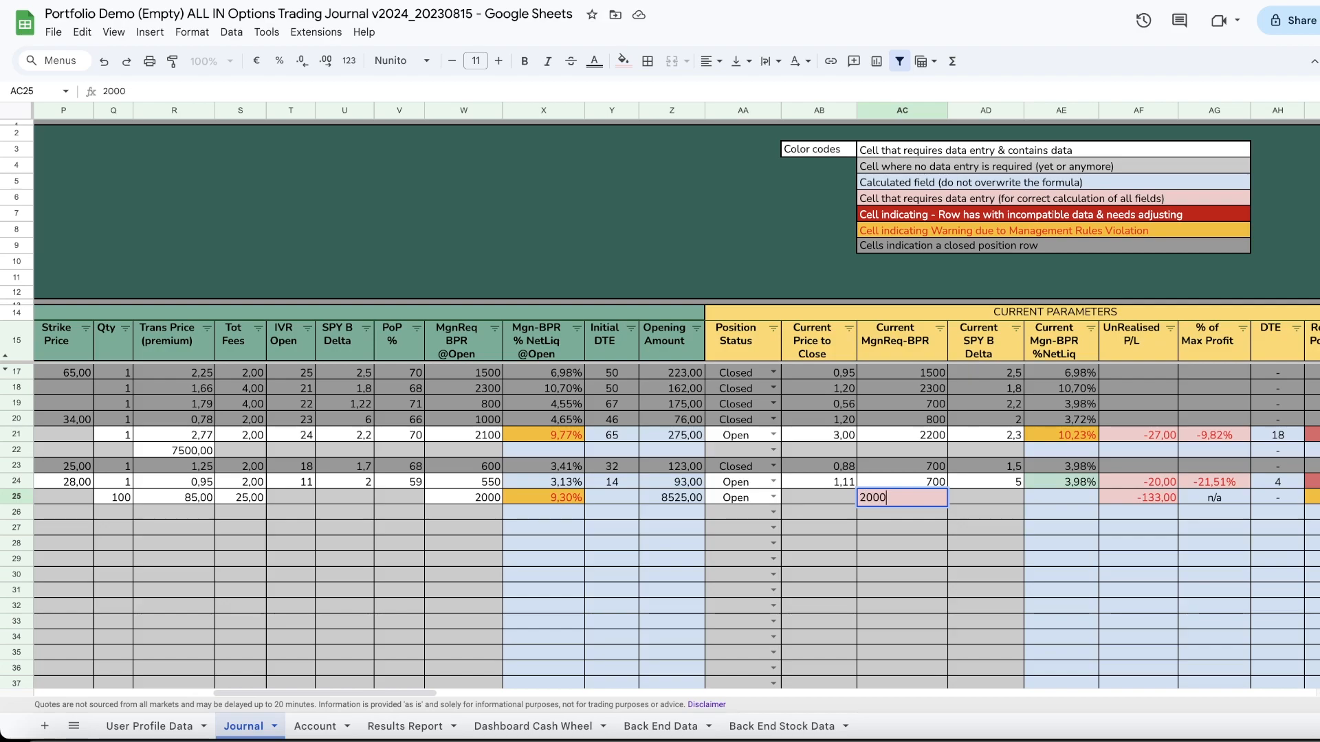
key("Tab")
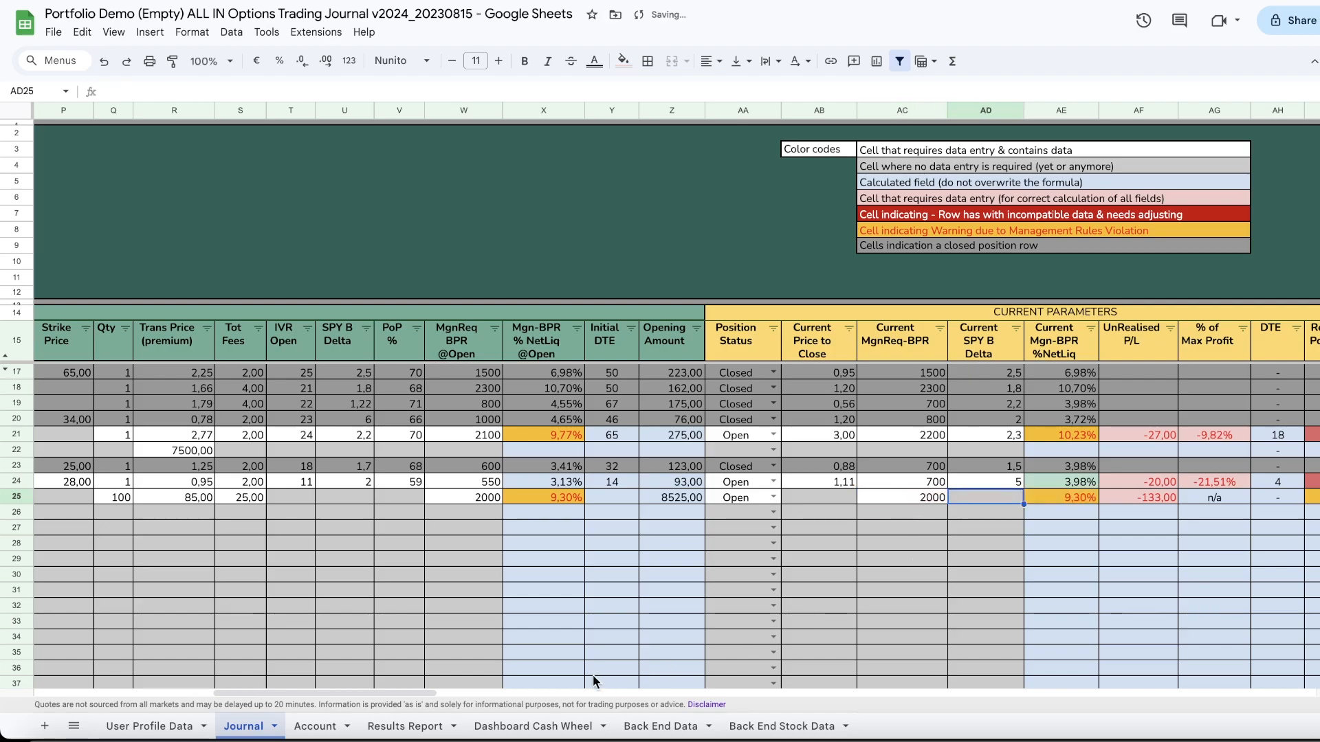
Step: Review the Results Report sheet's open positions overview, then return to the Journal sheet
left_click_drag(403, 690, 461, 694)
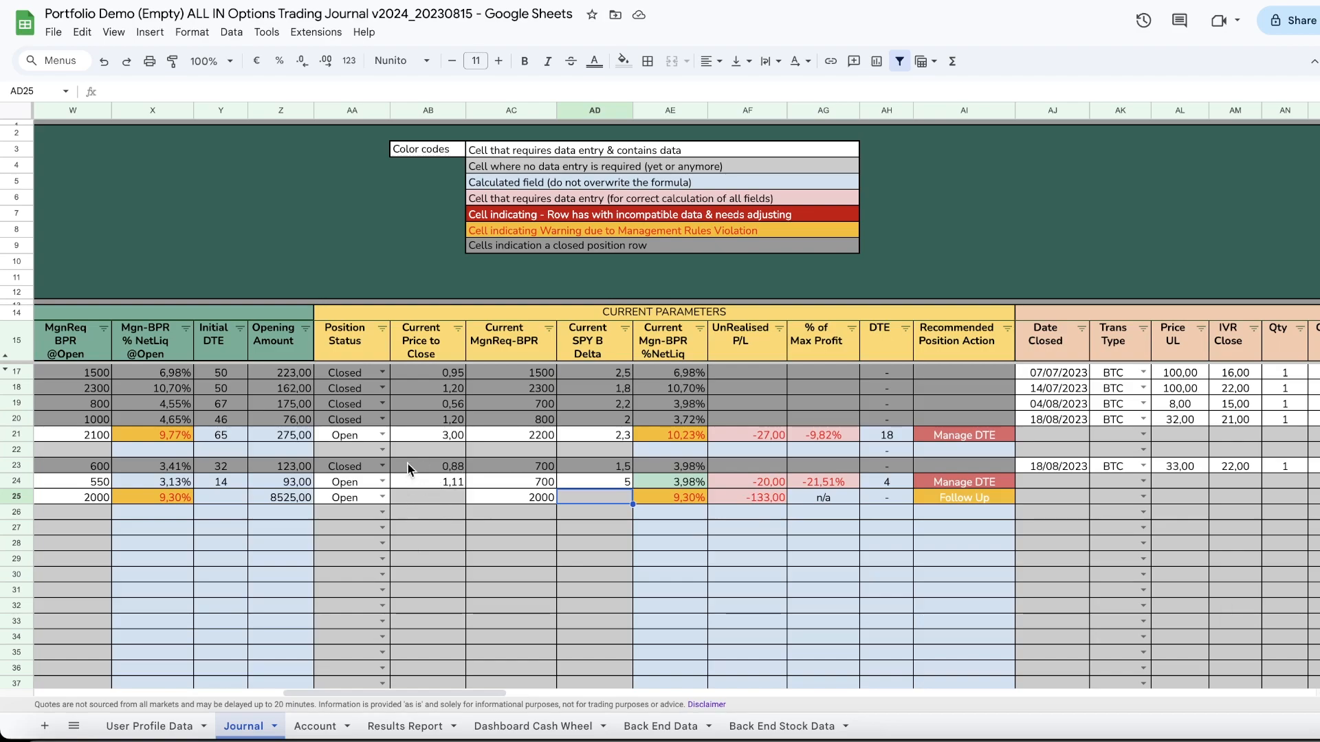
left_click_drag(504, 692, 241, 690)
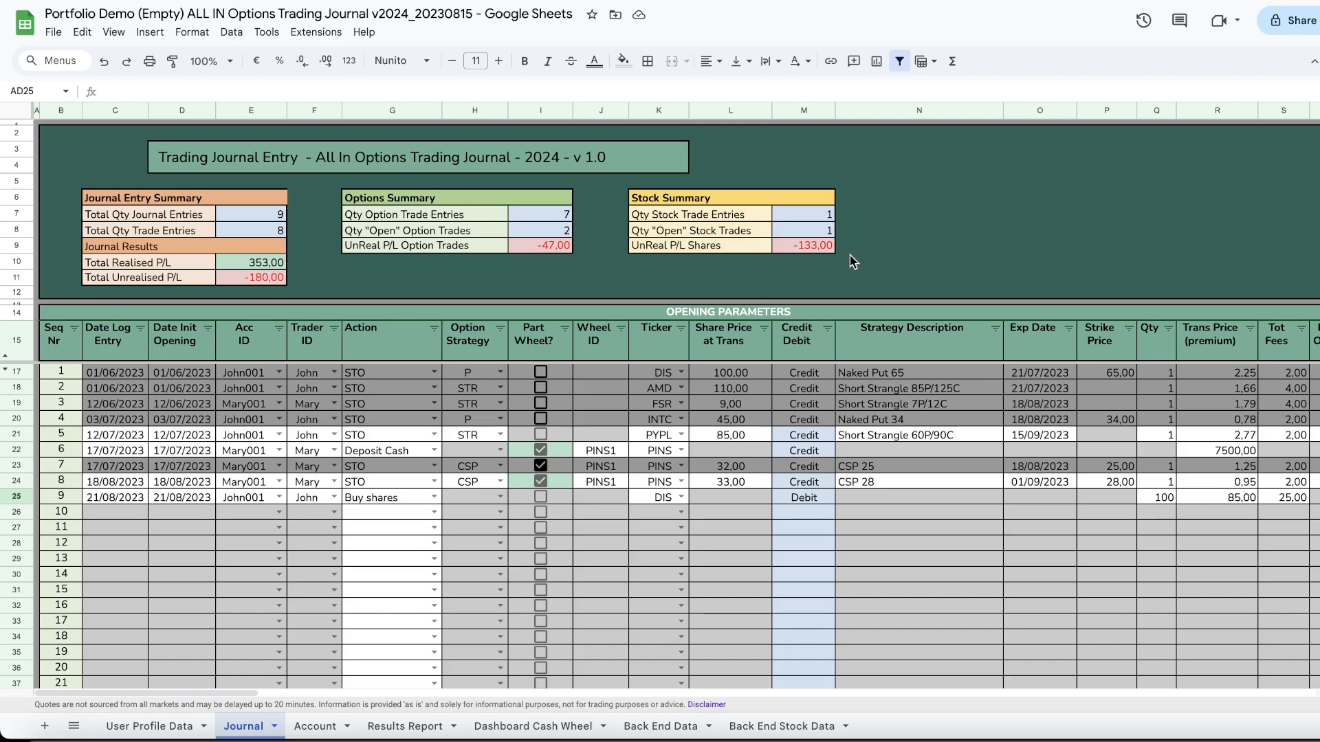
left_click(406, 726)
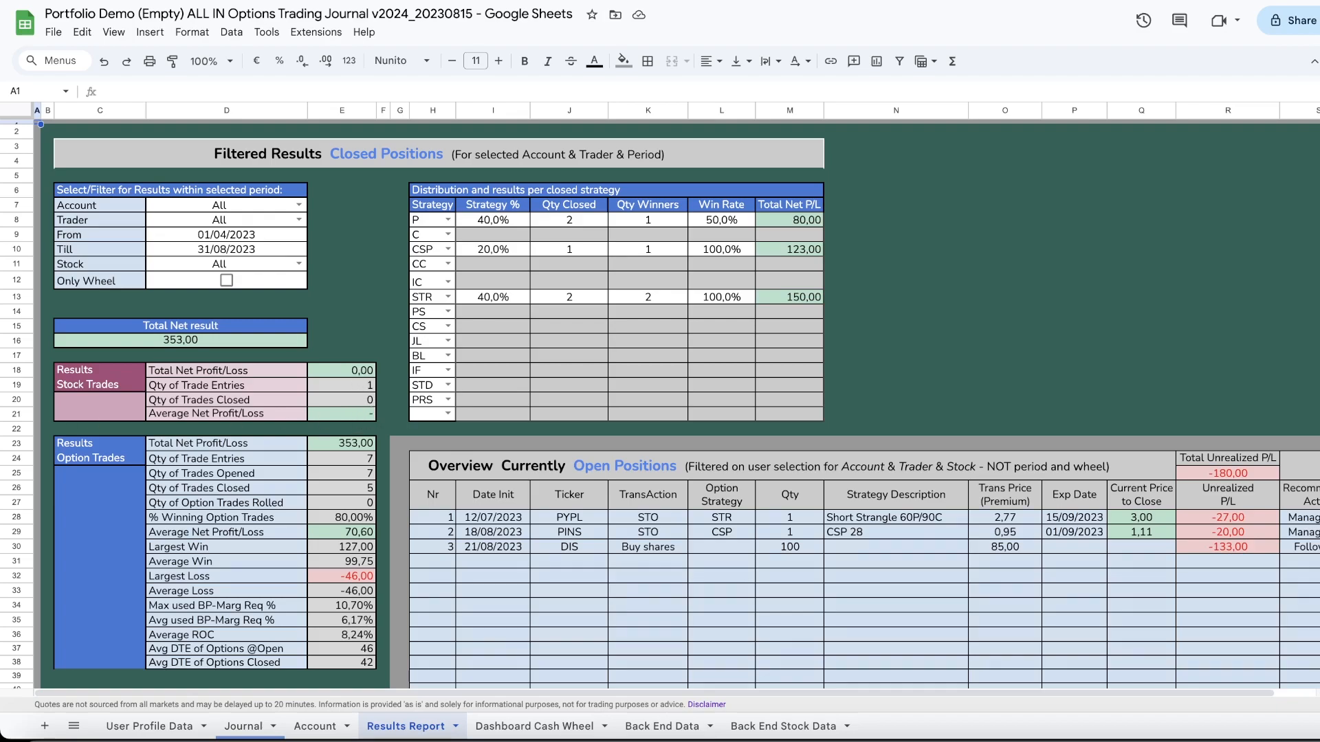
left_click(254, 730)
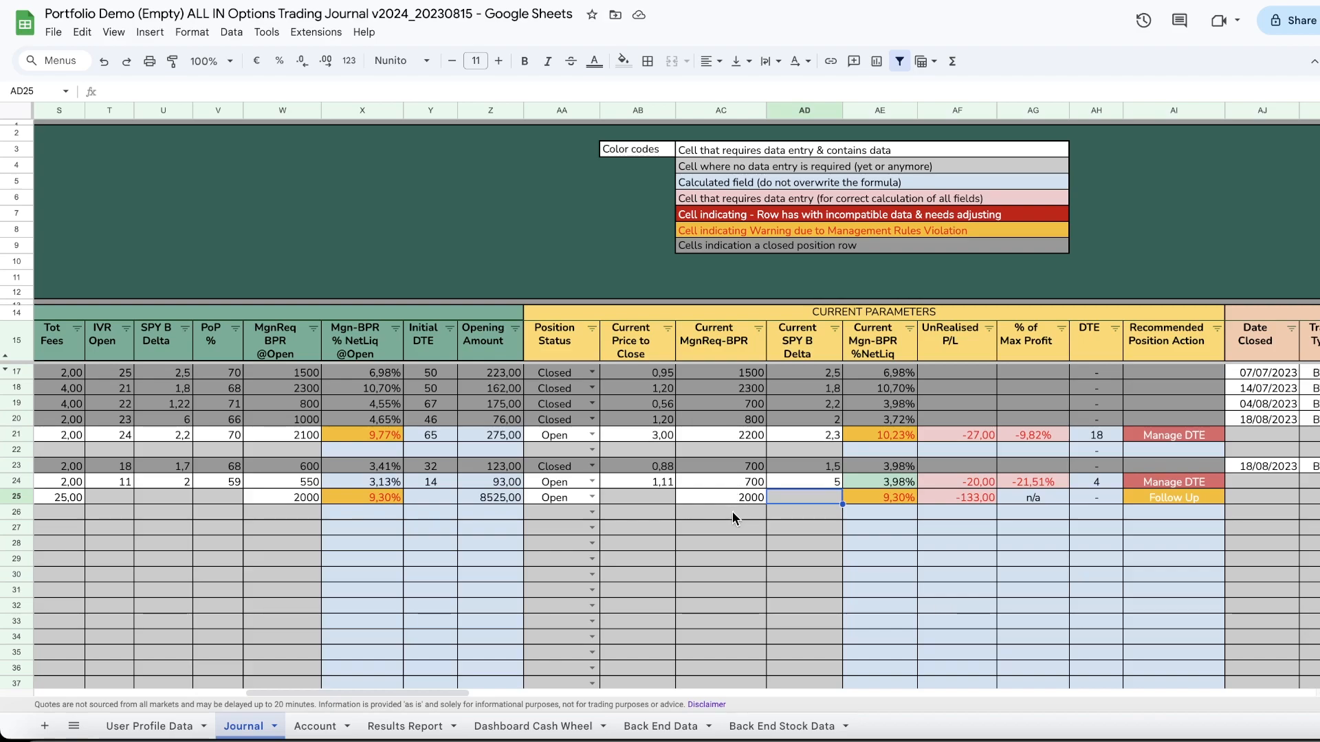
Step: Set the entry's closing transaction type to STC and its closed date to 25/08/2023
scroll(732, 519, "down", 1)
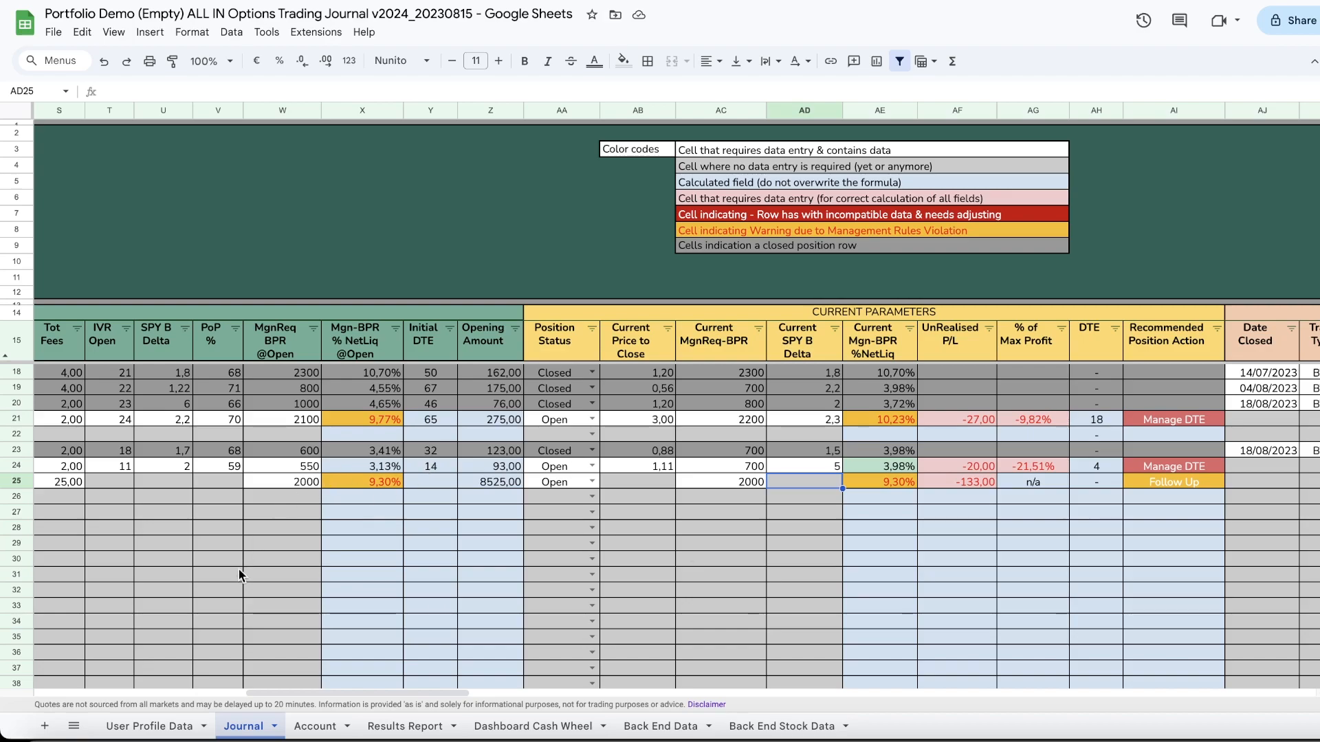
left_click_drag(327, 690, 410, 689)
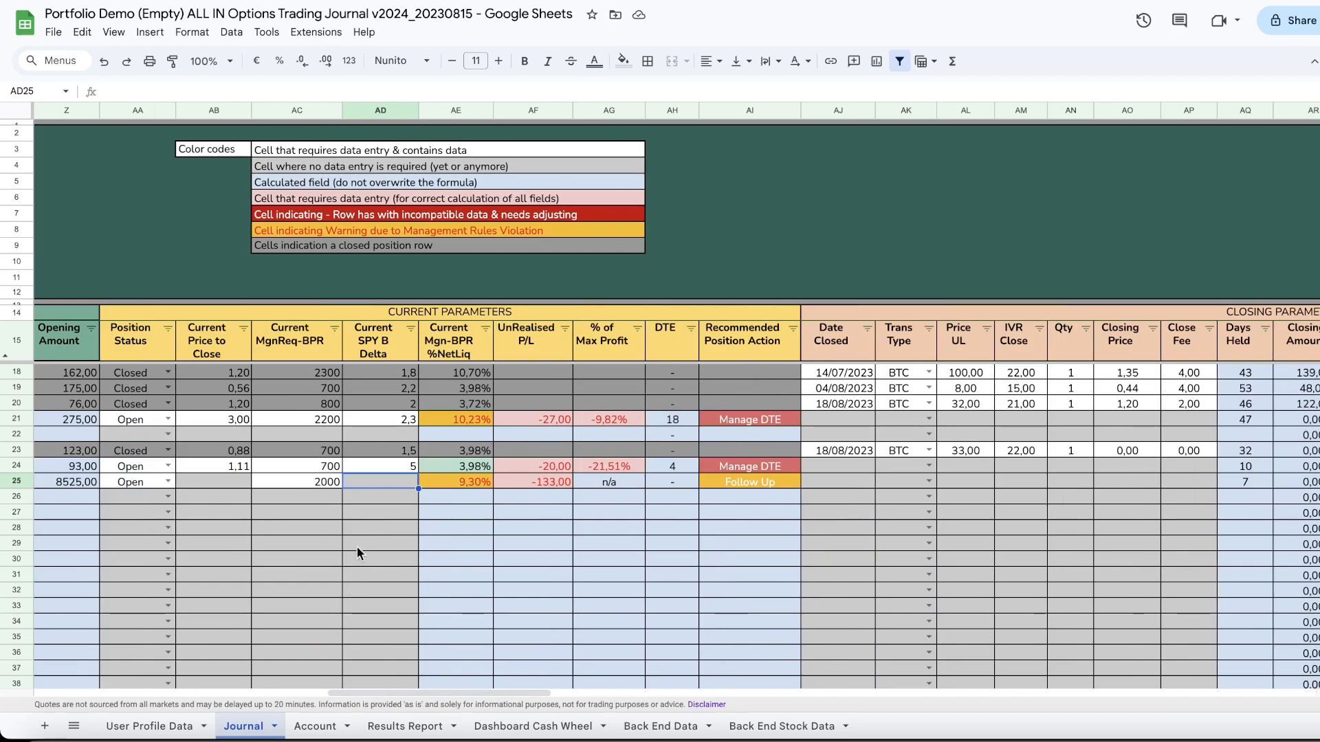
left_click(929, 483)
left_click(897, 504)
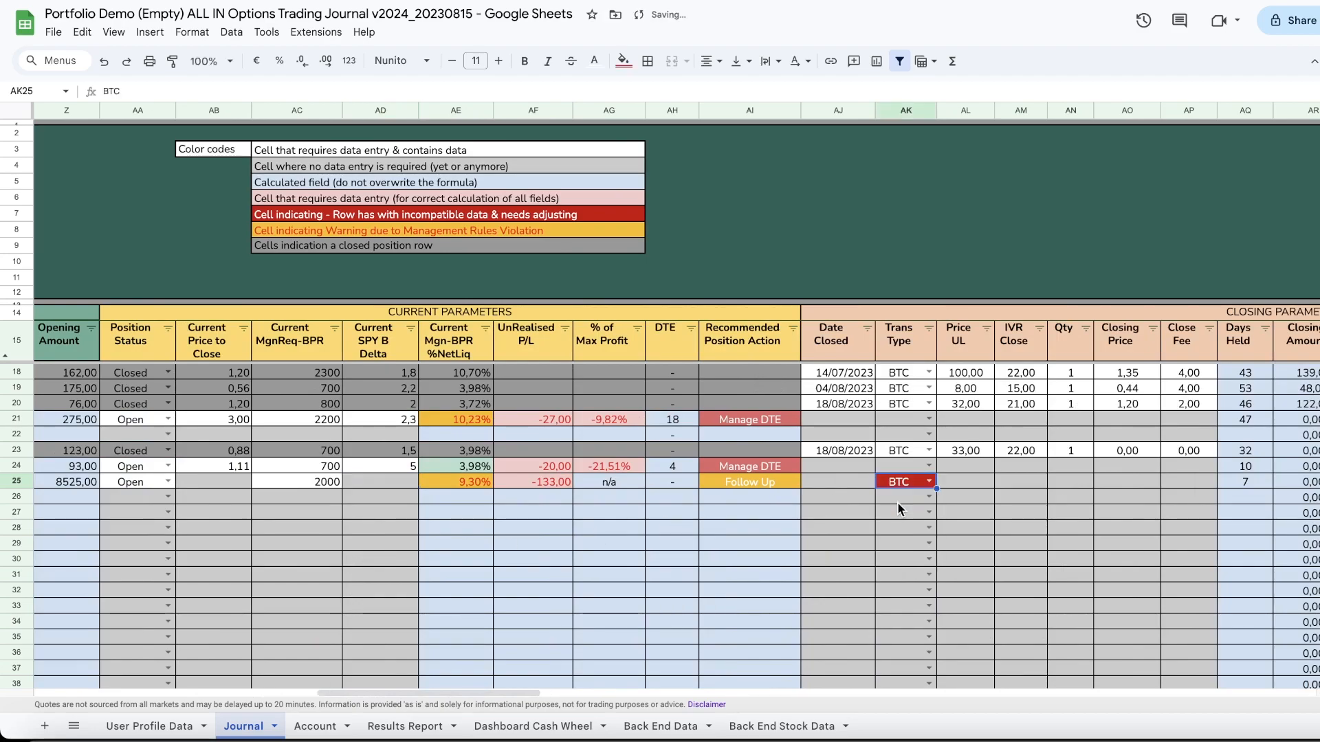
left_click(927, 482)
left_click(899, 542)
left_click(926, 486)
left_click(904, 521)
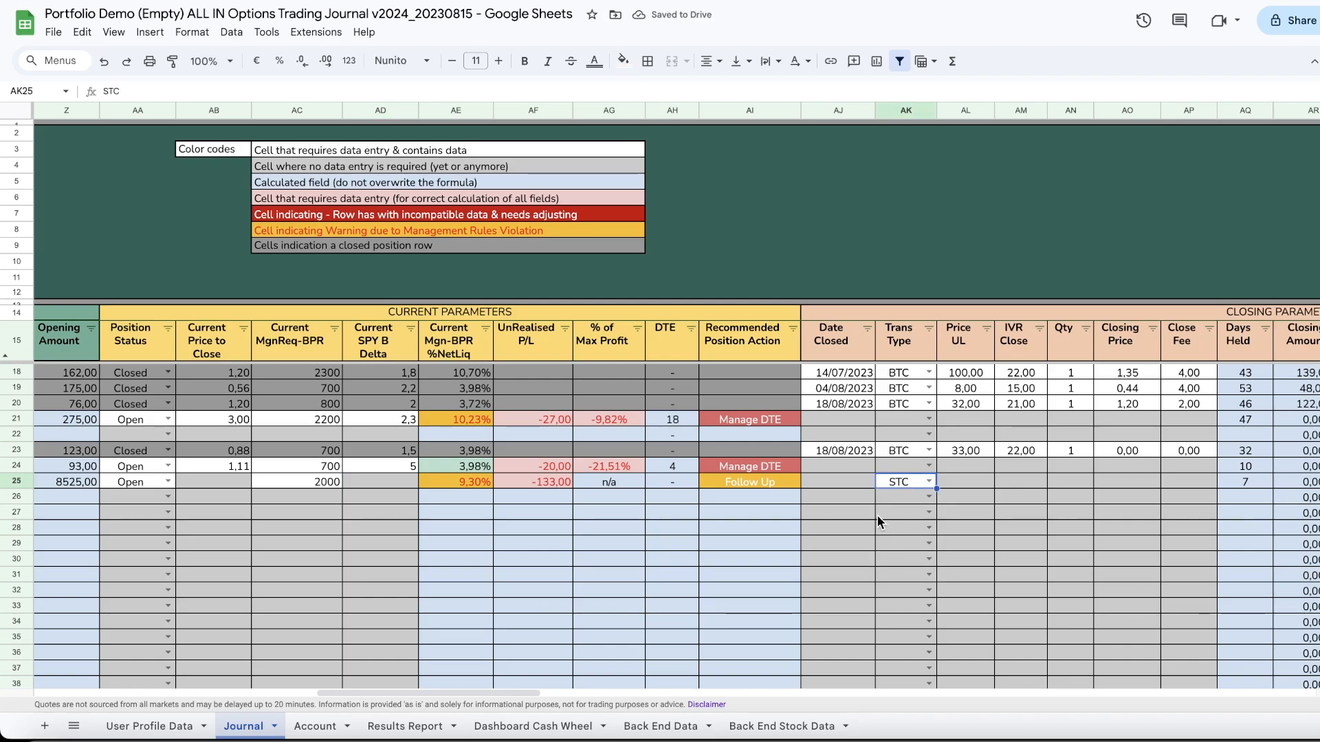
left_click(927, 485)
left_click(904, 500)
left_click(926, 480)
left_click(898, 519)
double_click(831, 480)
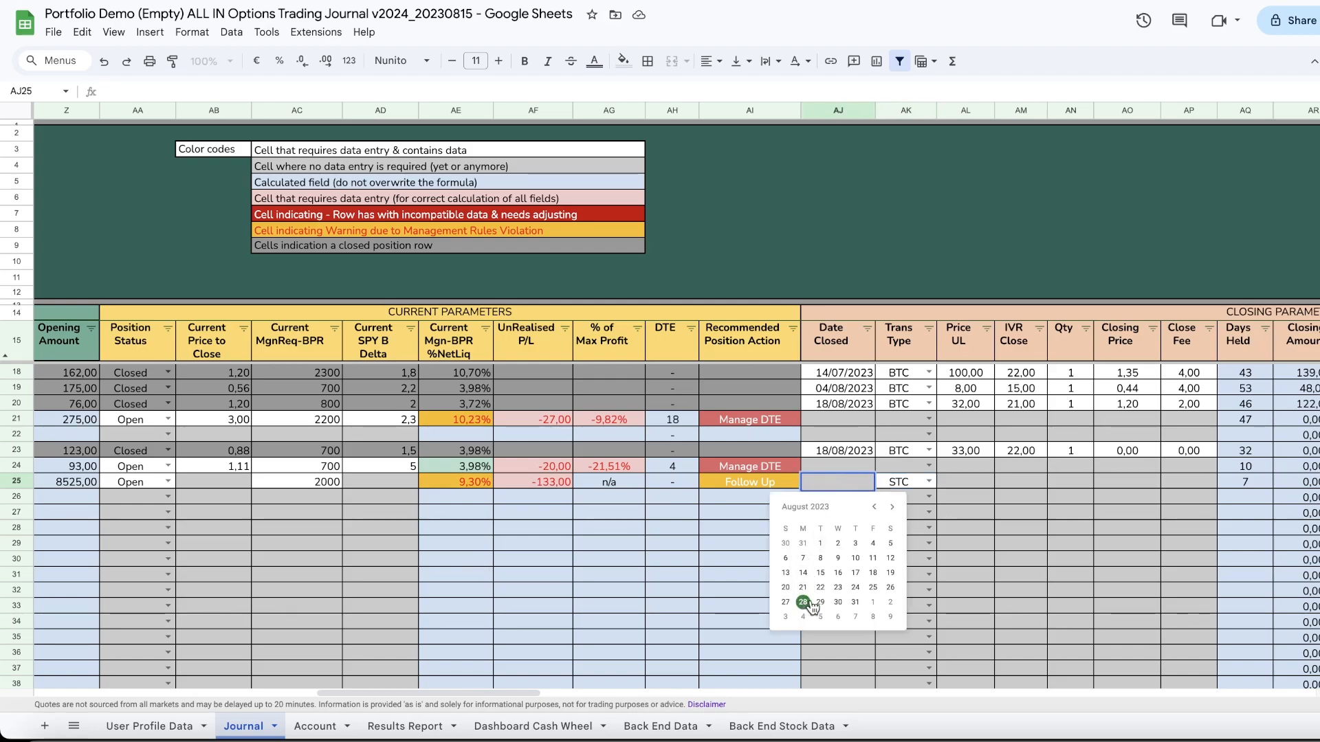
left_click(873, 588)
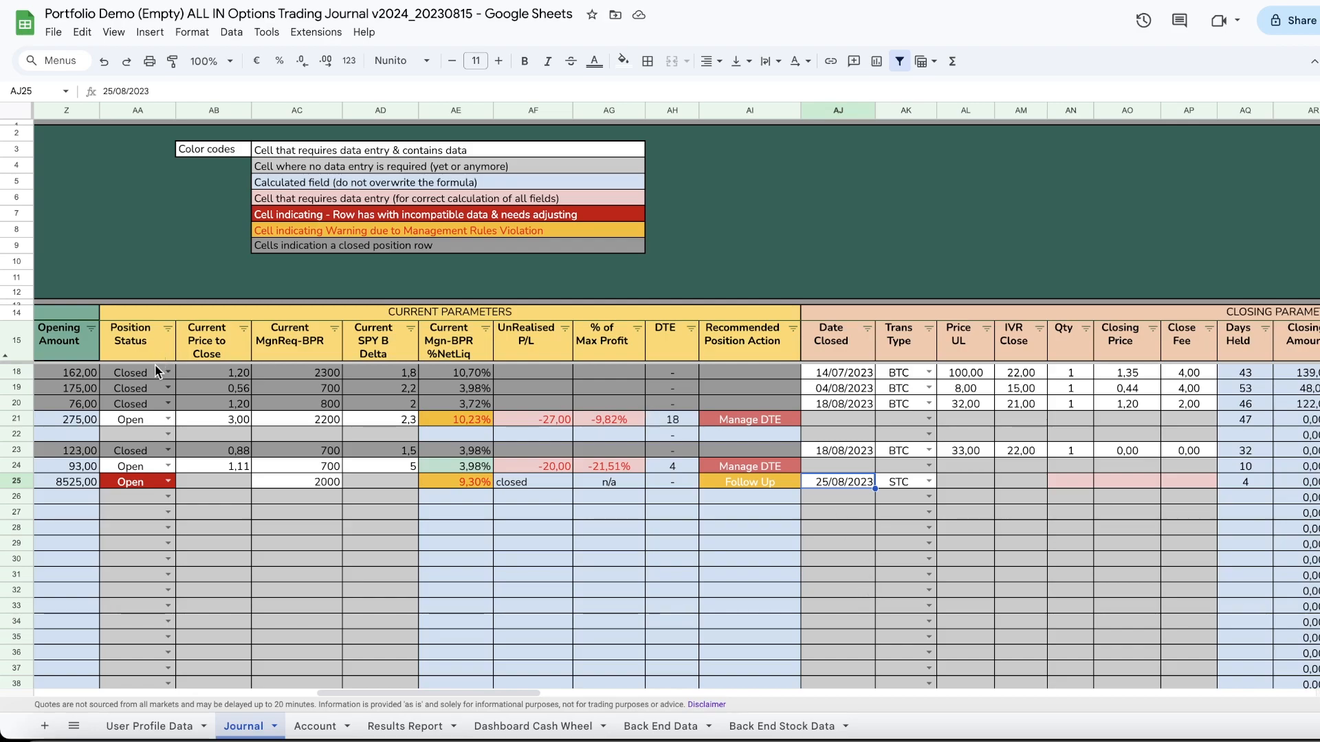
Step: Enter the entry's closing quantity 100, closing price 88,50 and close fee 25
left_click(1076, 488)
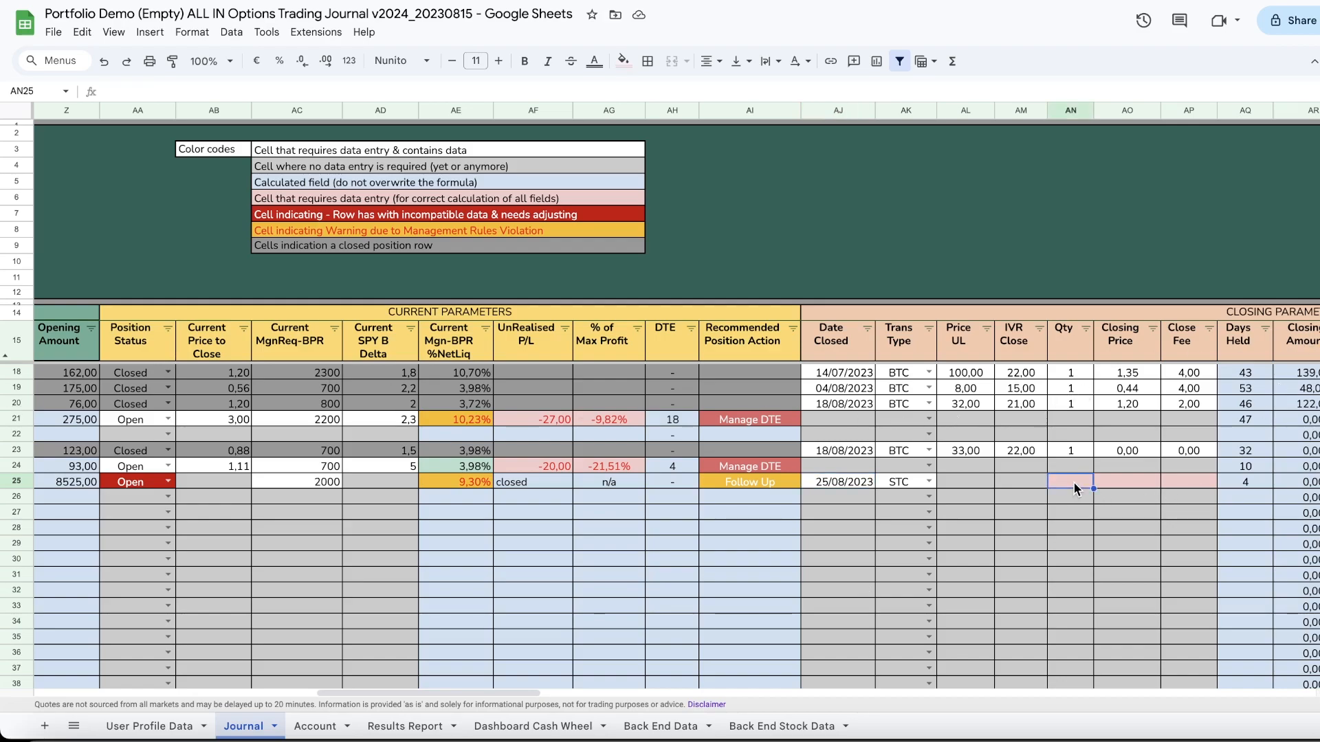
type("100")
key("Tab")
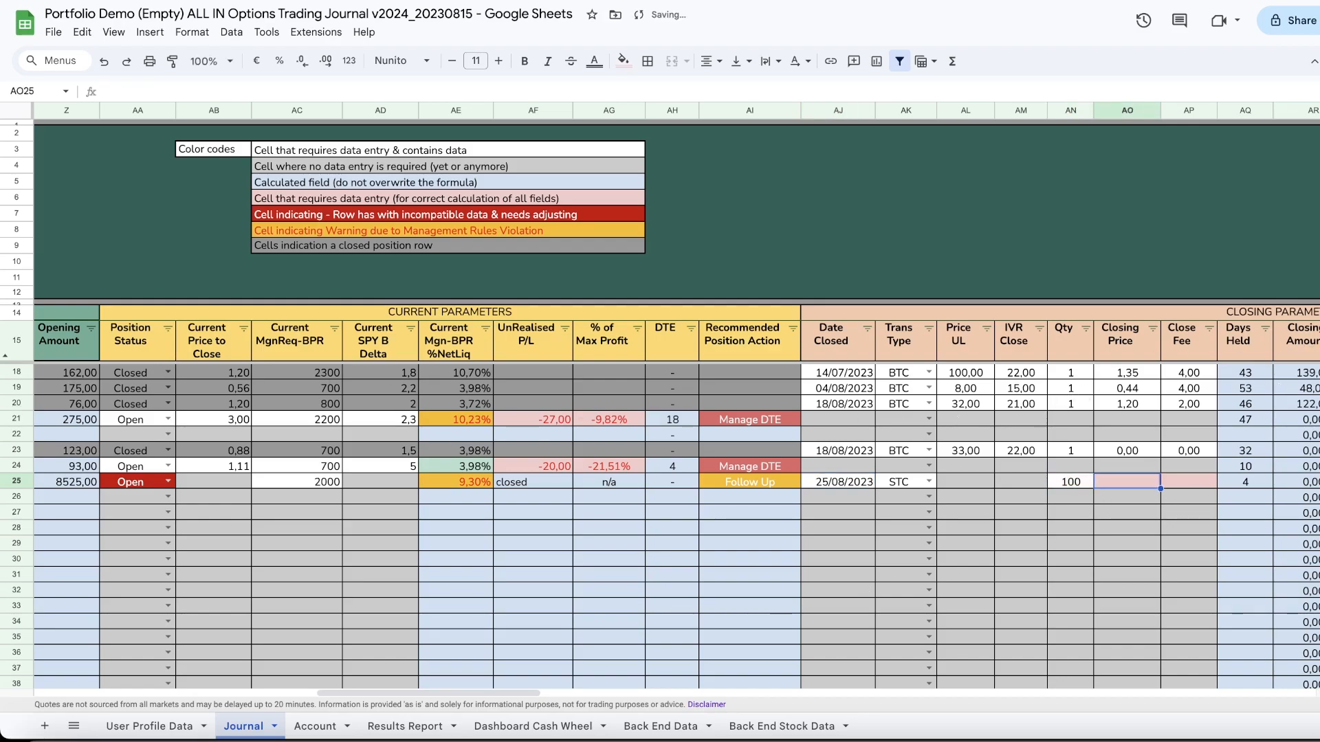
scroll(476, 496, "right", 10)
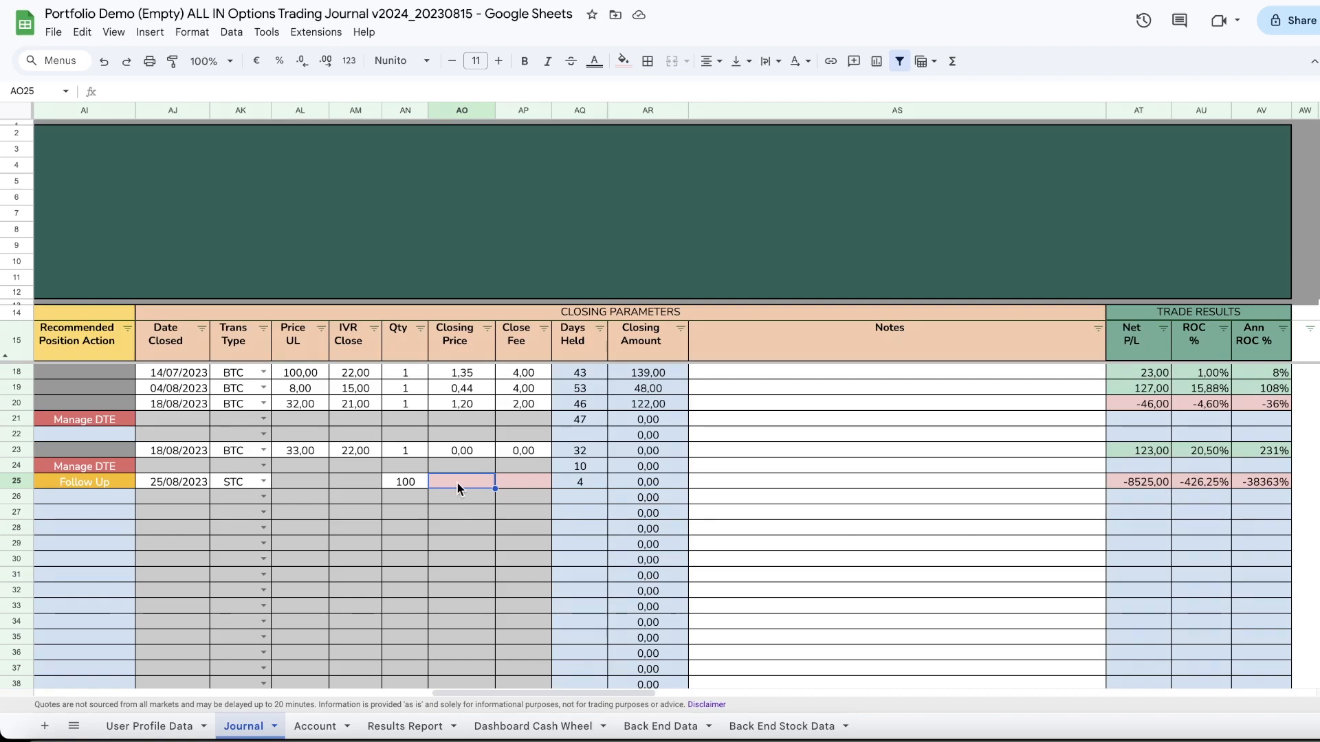
type("88,50")
key("Tab")
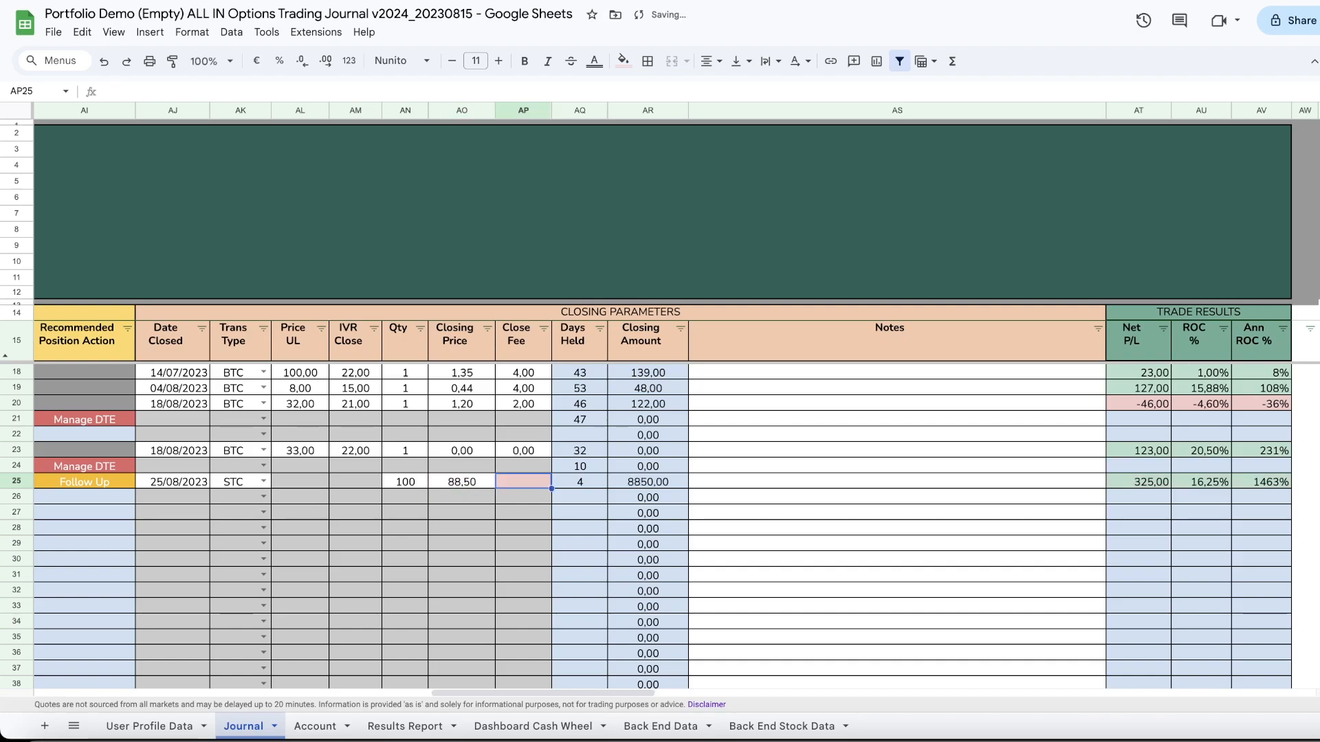
type("25")
key("Tab")
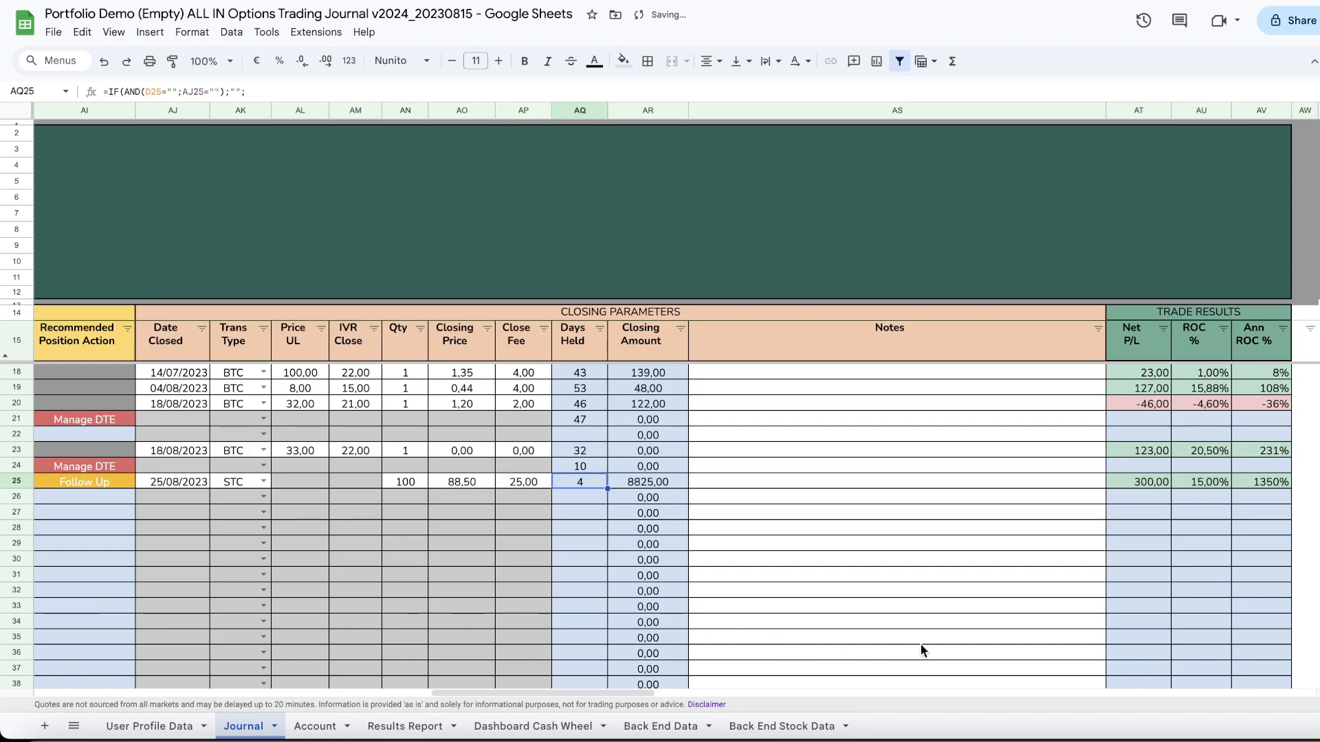
Step: Set the entry's position status to Closed
left_click(312, 688)
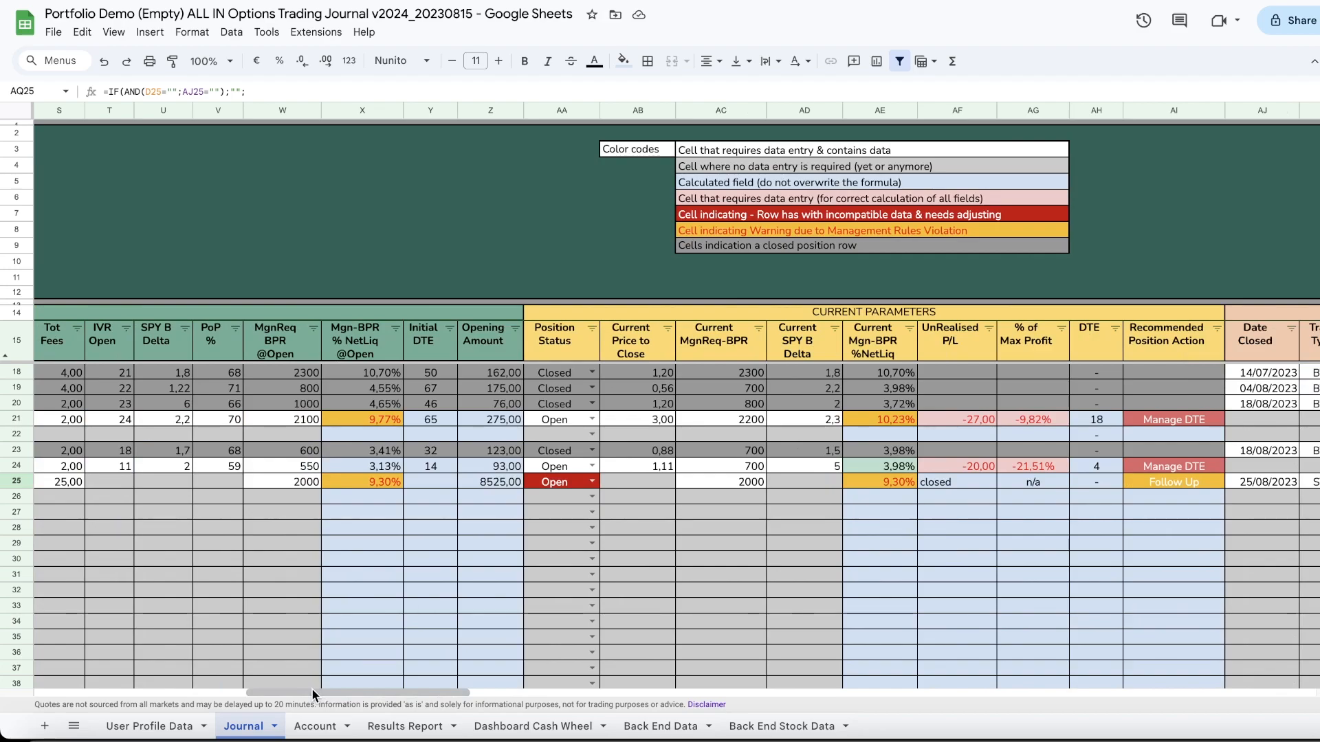
left_click(592, 482)
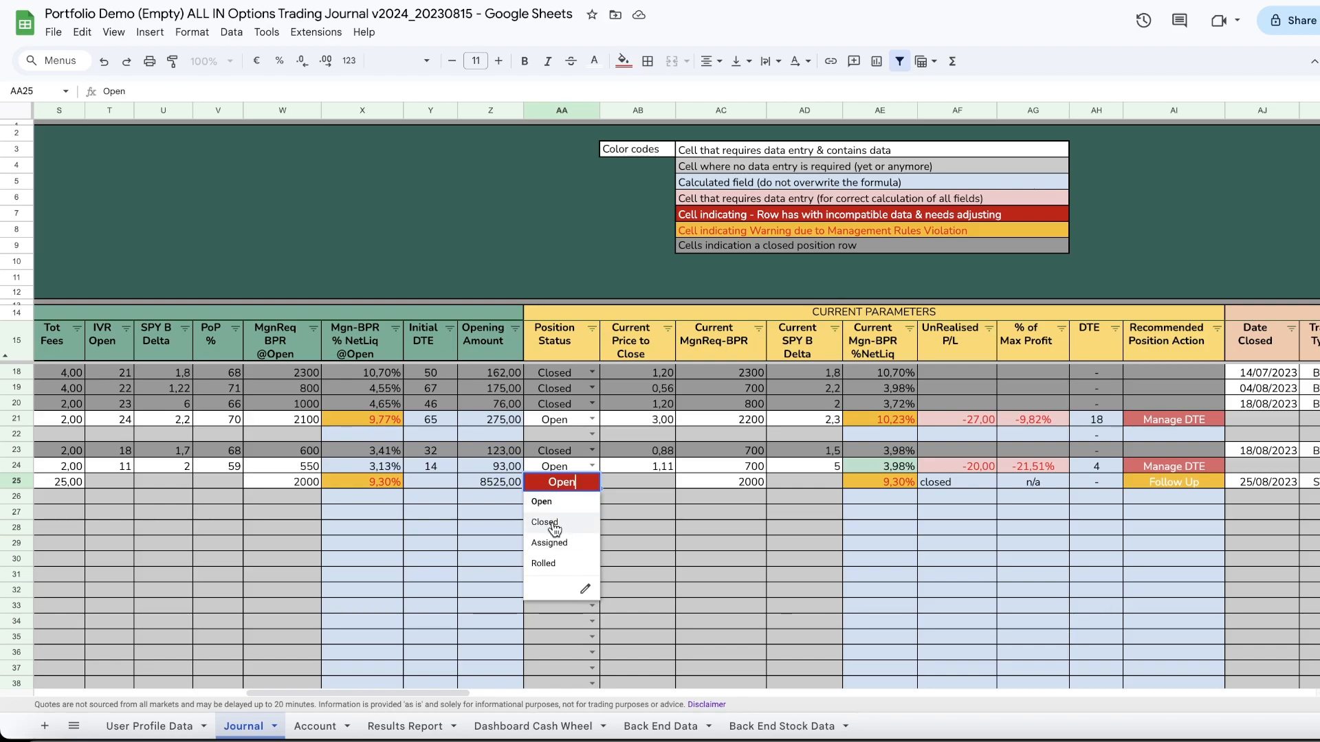
left_click(554, 524)
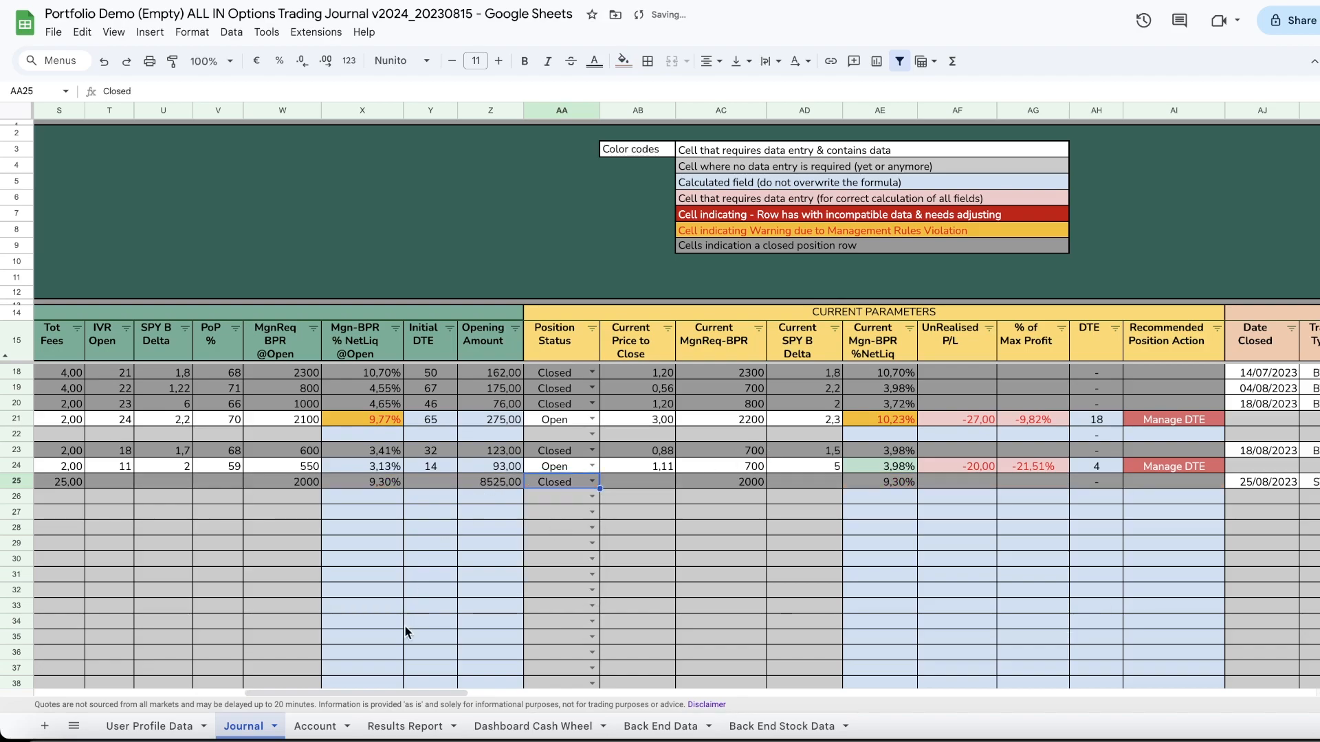
Step: Review the closed DIS entry's trade results and the Results Report summary, then return to the Journal sheet
left_click_drag(385, 688, 599, 713)
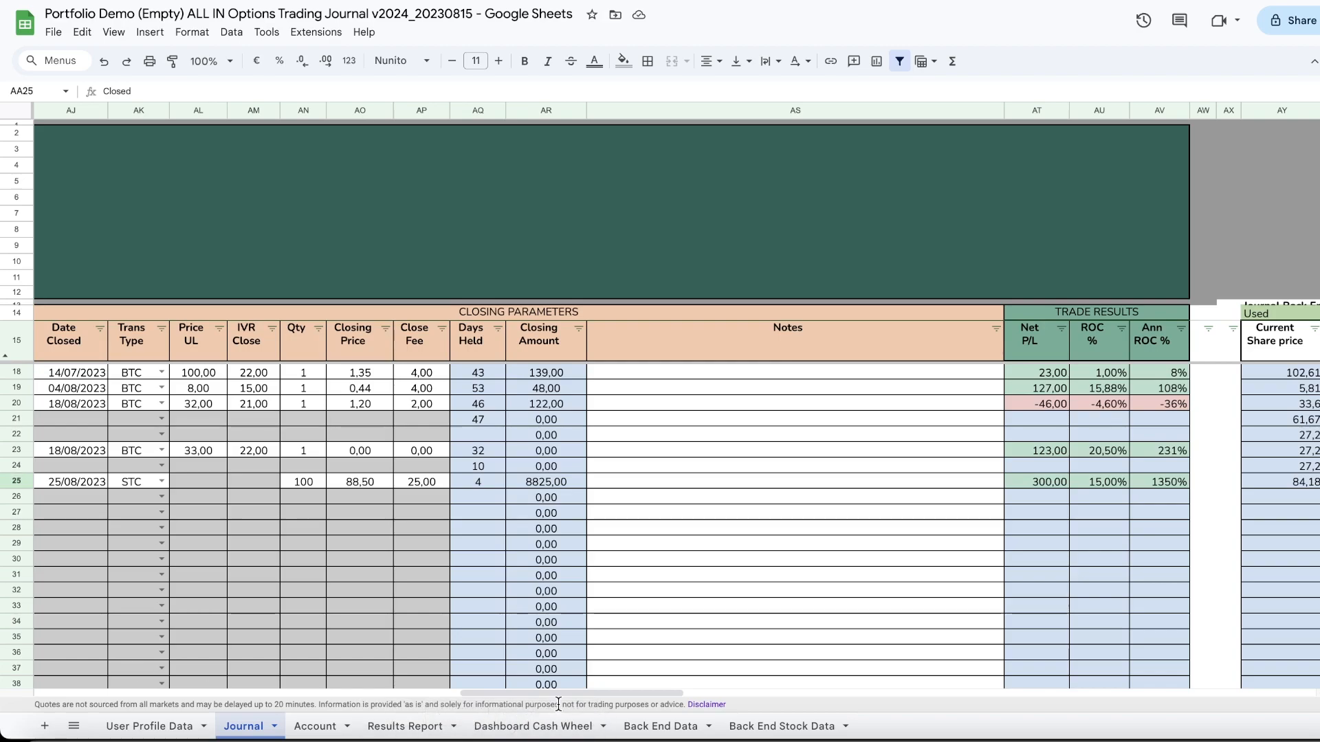
left_click_drag(562, 691, 103, 694)
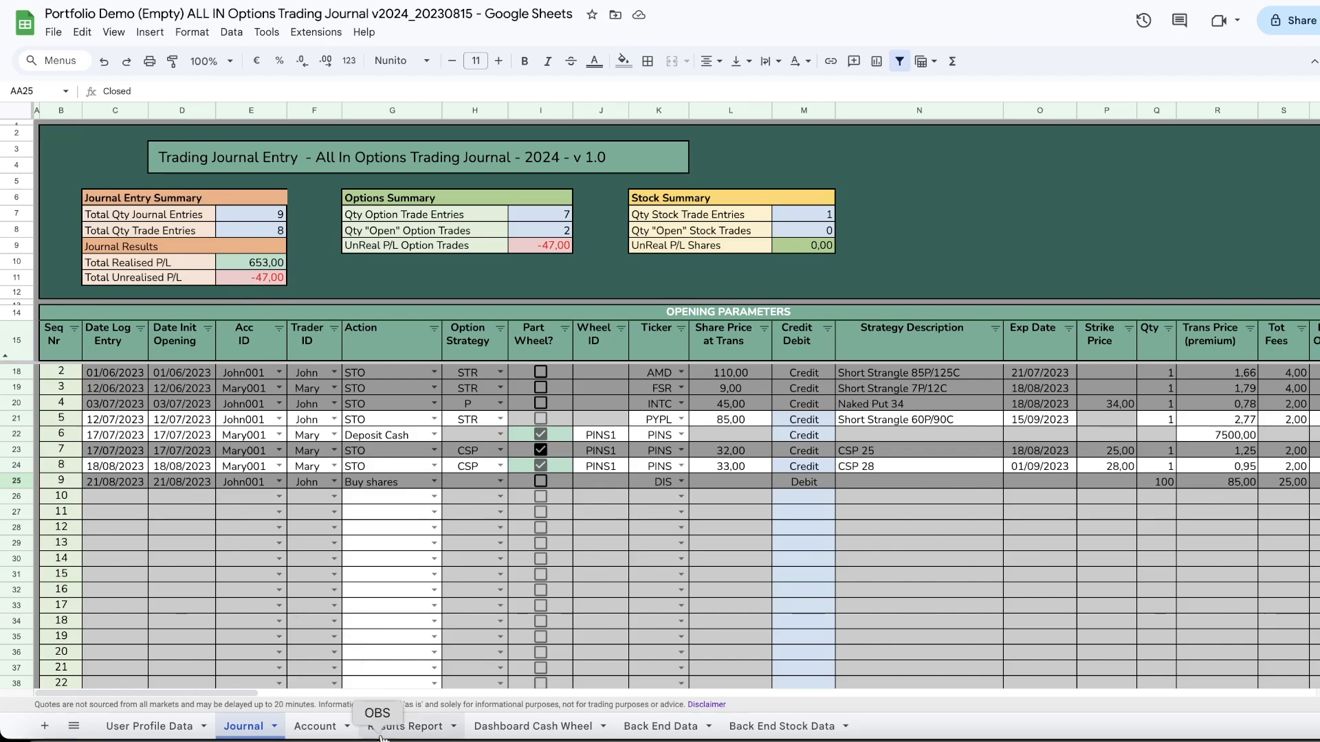
left_click(408, 728)
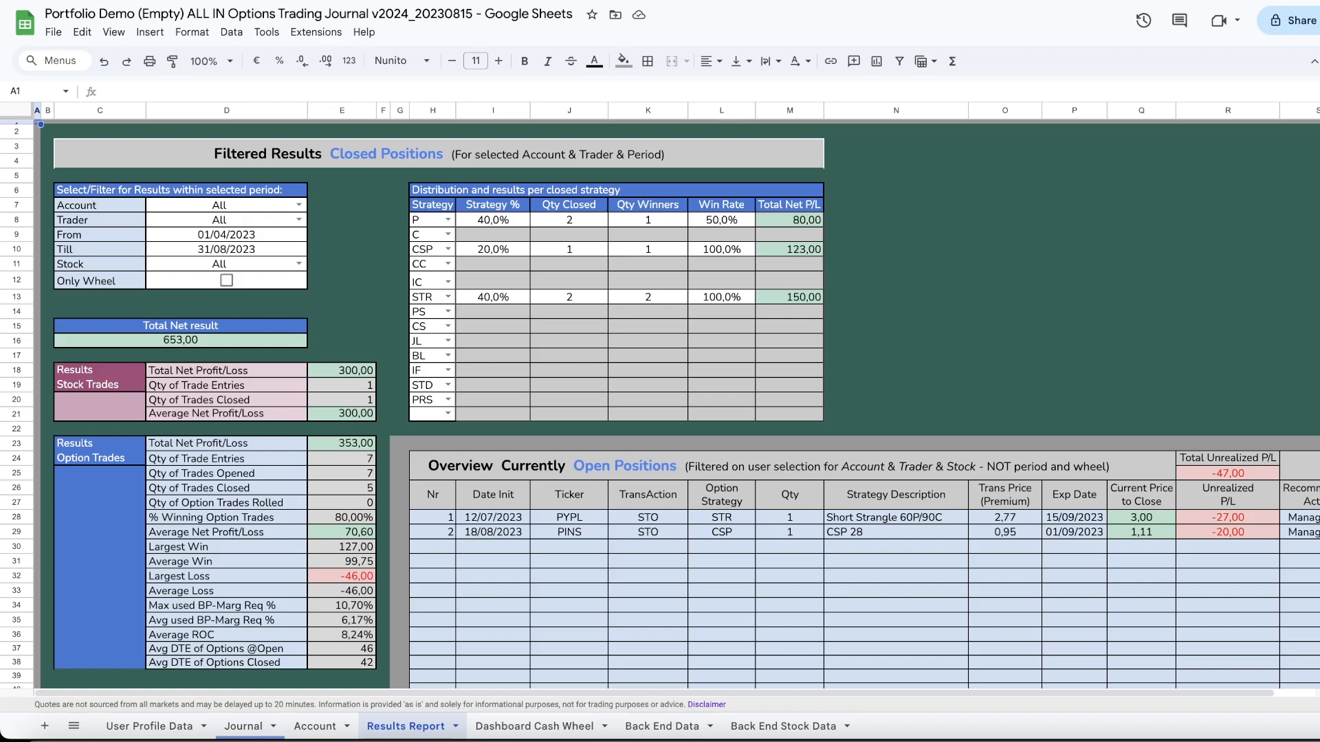
left_click(262, 734)
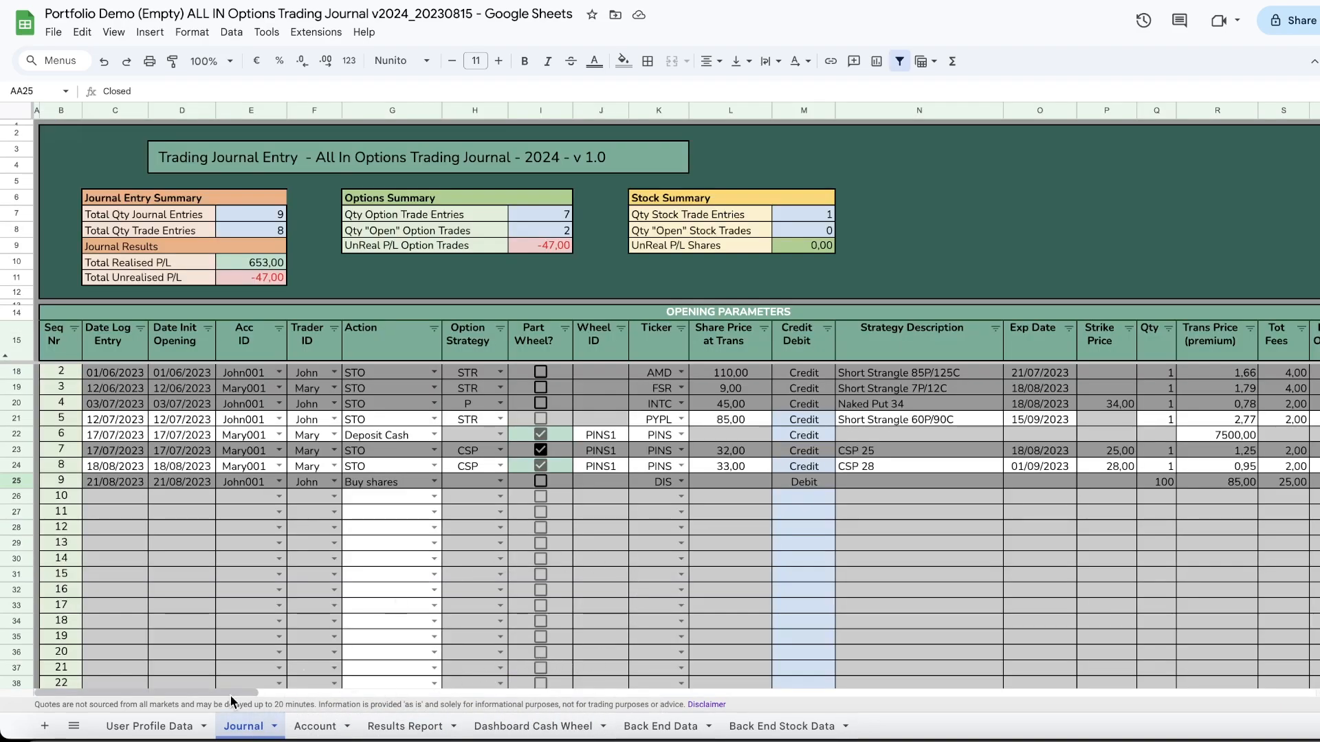
left_click_drag(225, 691, 311, 698)
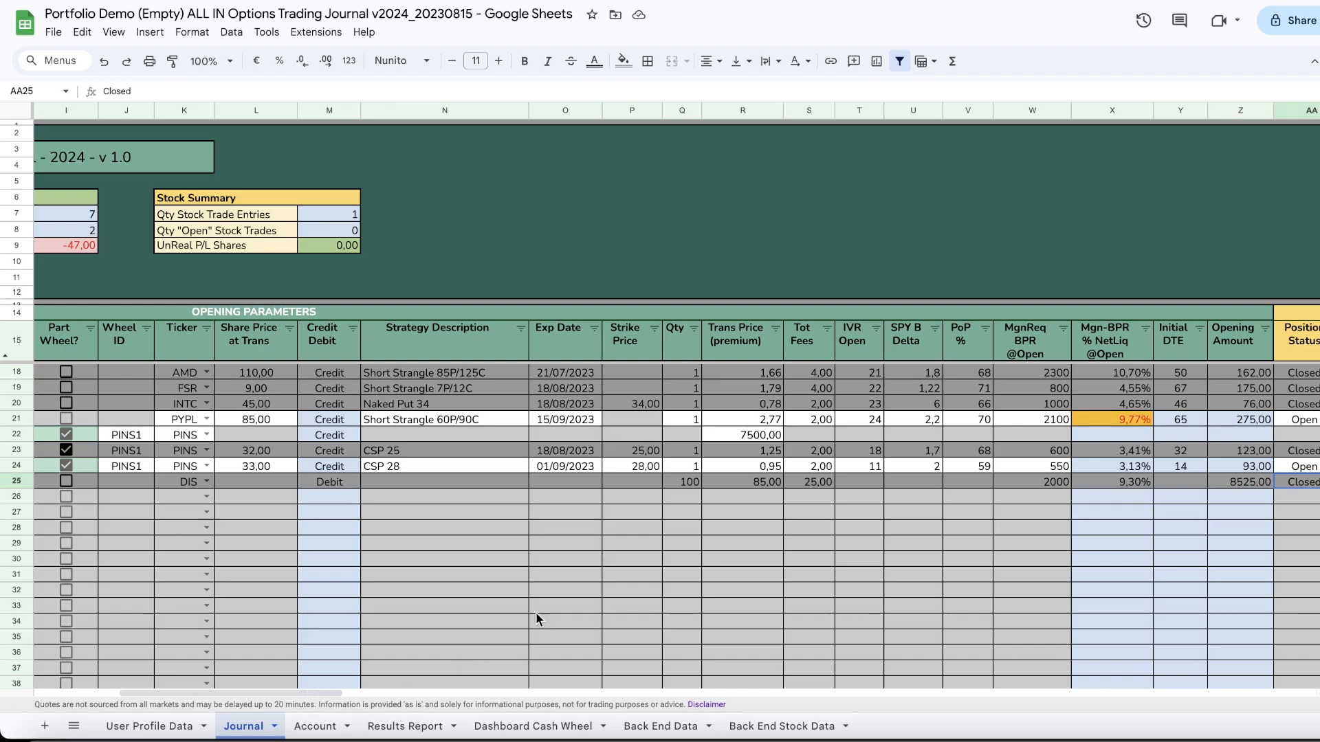
scroll(564, 481, "right", 3)
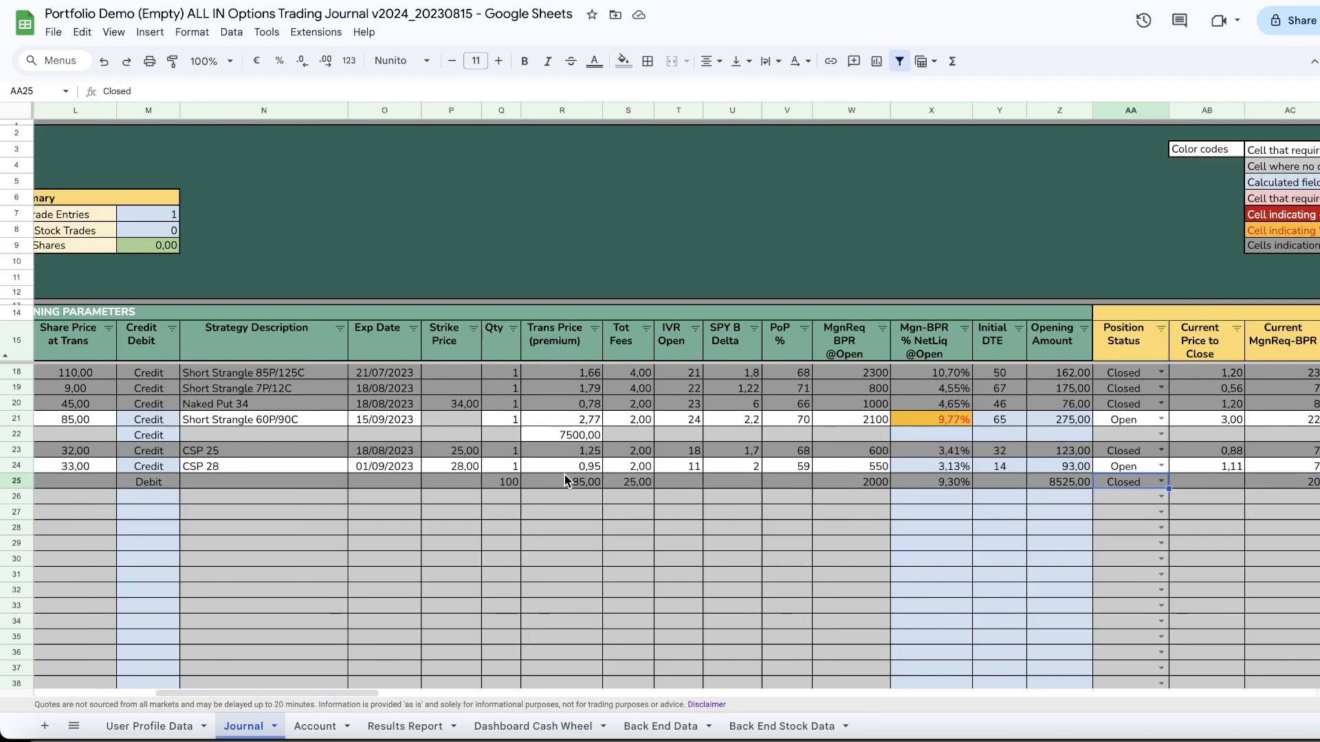